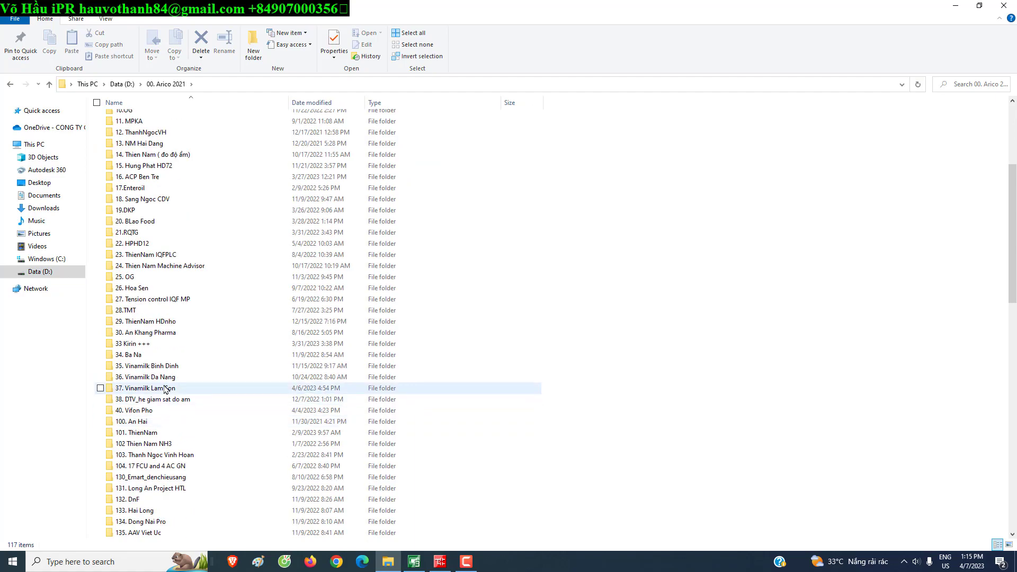
- Open the schematic PDF in the "Ban ve SDNL tu dien" folder under "37. Vinamilk Lam Son" and find the DI1 page
{"action": "double_click", "coordinate": [166, 390]}
{"action": "double_click", "coordinate": [152, 153]}
{"action": "double_click", "coordinate": [159, 129]}
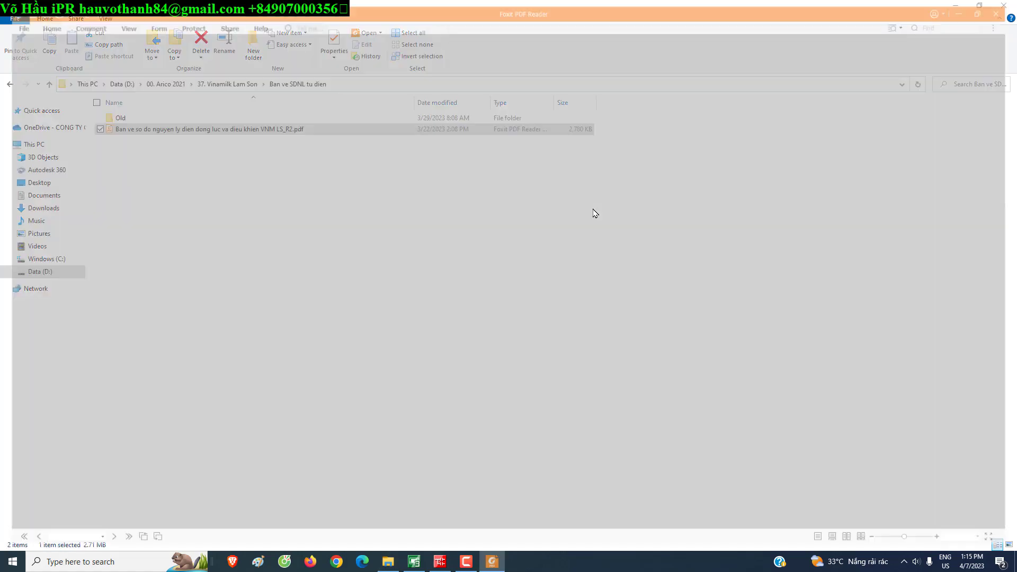
{"action": "scroll", "coordinate": [1000, 207], "scroll_direction": "down", "scroll_amount": 5}
{"action": "scroll", "coordinate": [665, 333], "scroll_direction": "up", "scroll_amount": 20}
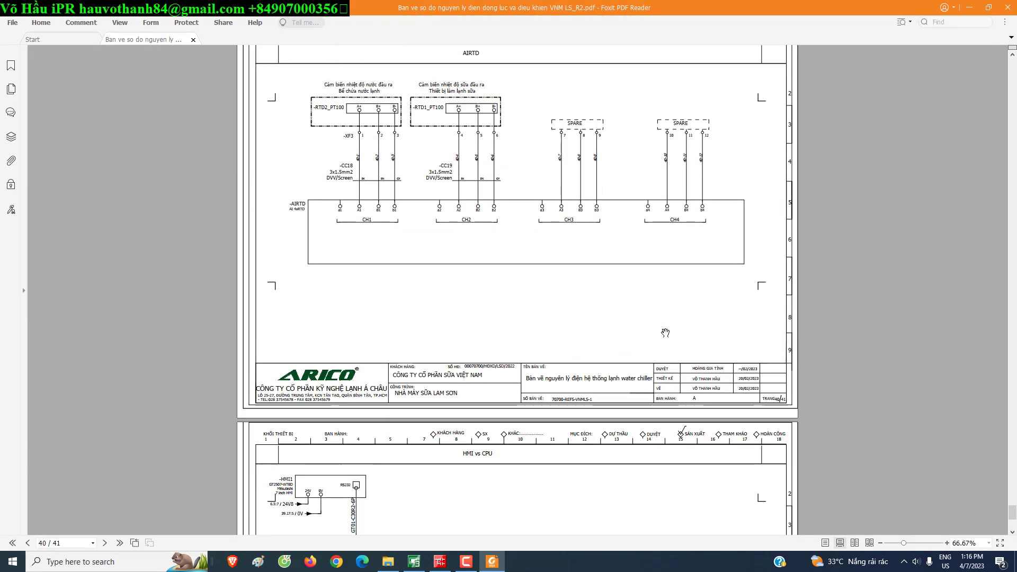
{"action": "scroll", "coordinate": [666, 332], "scroll_direction": "up", "scroll_amount": 10}
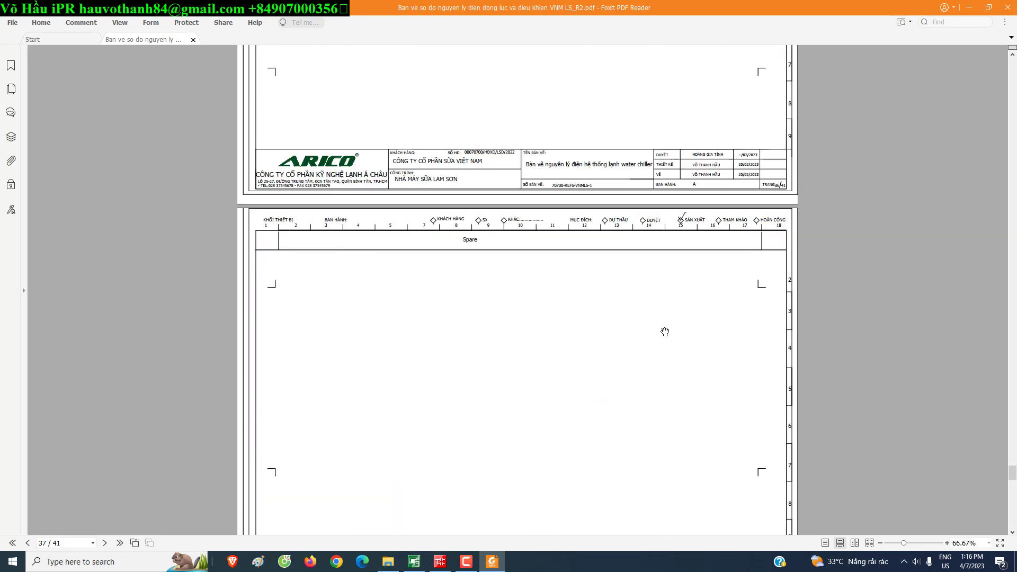
{"action": "scroll", "coordinate": [705, 484], "scroll_direction": "up", "scroll_amount": 20}
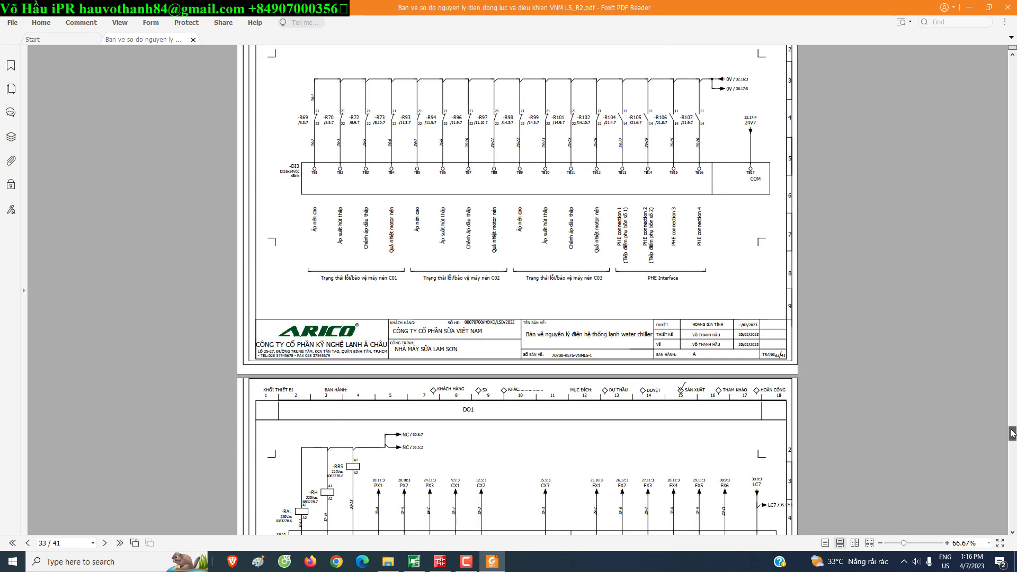
{"action": "scroll", "coordinate": [706, 485], "scroll_direction": "up", "scroll_amount": 3, "text": "ctrl"}
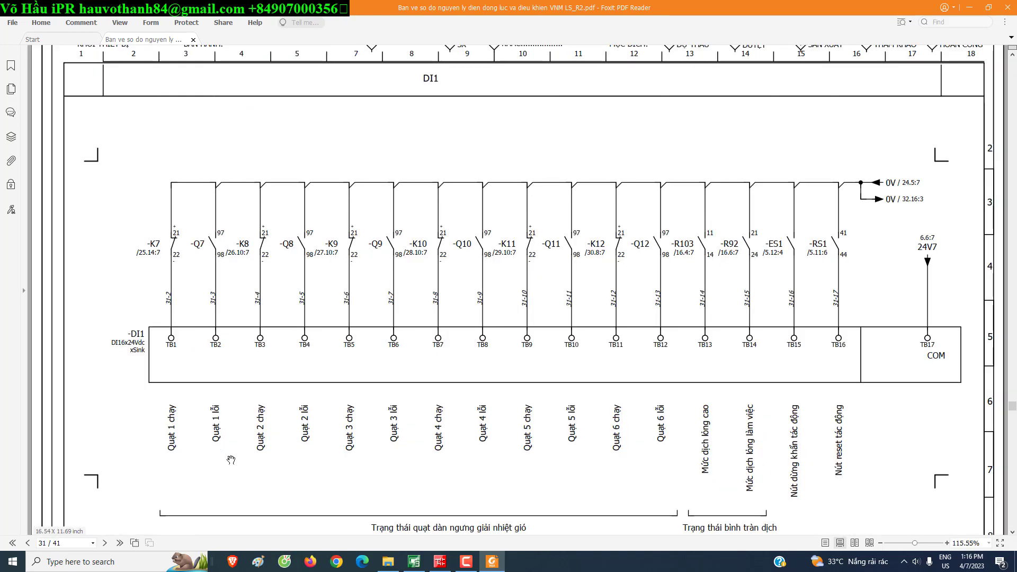
- Switch to the GX Works2 ladder program and examine the X input contacts of the Read IO function block
{"action": "left_click", "coordinate": [444, 566]}
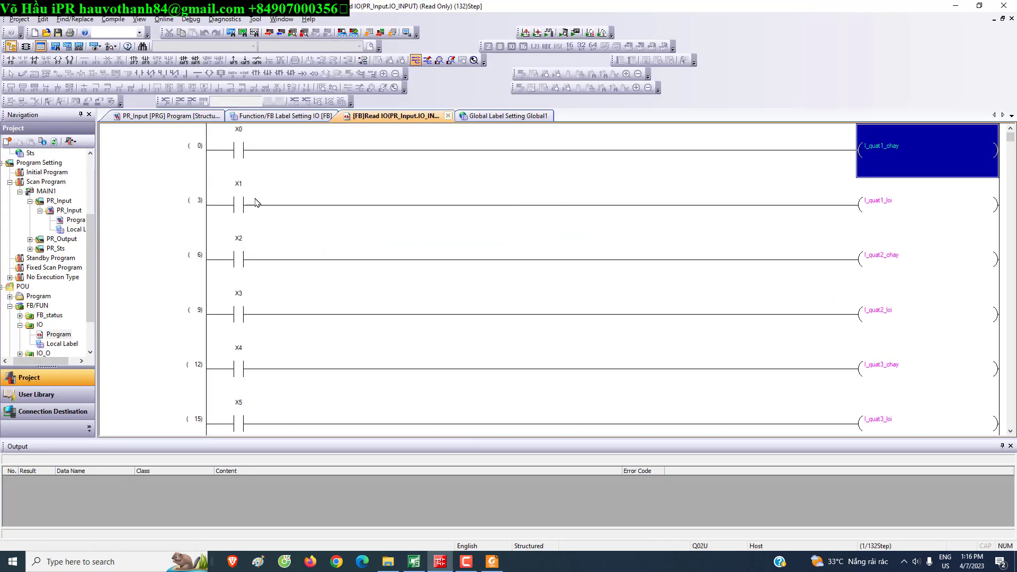
{"action": "left_click", "coordinate": [234, 206]}
{"action": "left_click", "coordinate": [236, 320]}
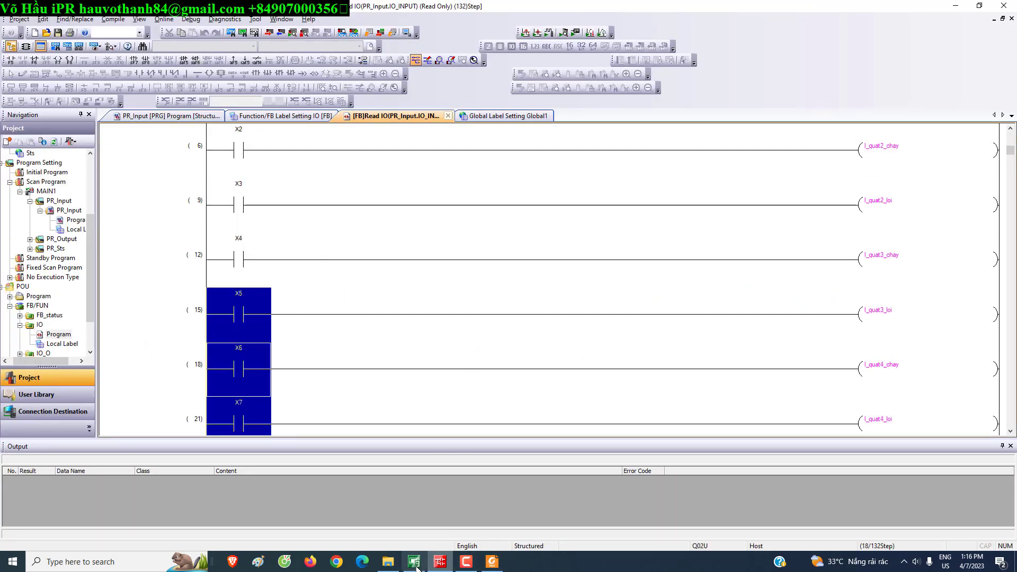
- Switch to the GT Designer3 project and open its Alarm Common Setting
{"action": "left_click", "coordinate": [492, 562]}
{"action": "double_click", "coordinate": [58, 154]}
{"action": "double_click", "coordinate": [64, 145]}
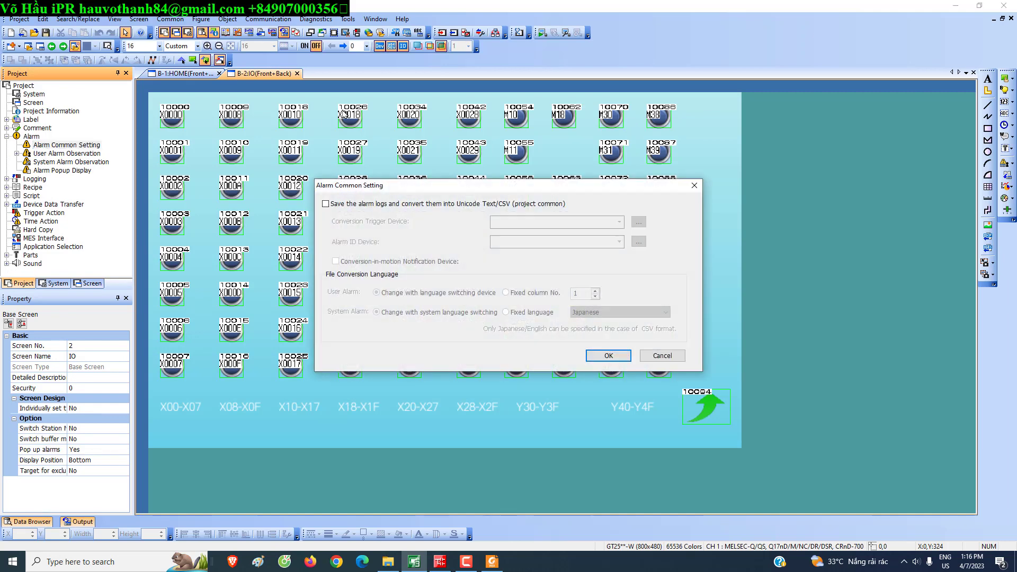
{"action": "left_click", "coordinate": [325, 203]}
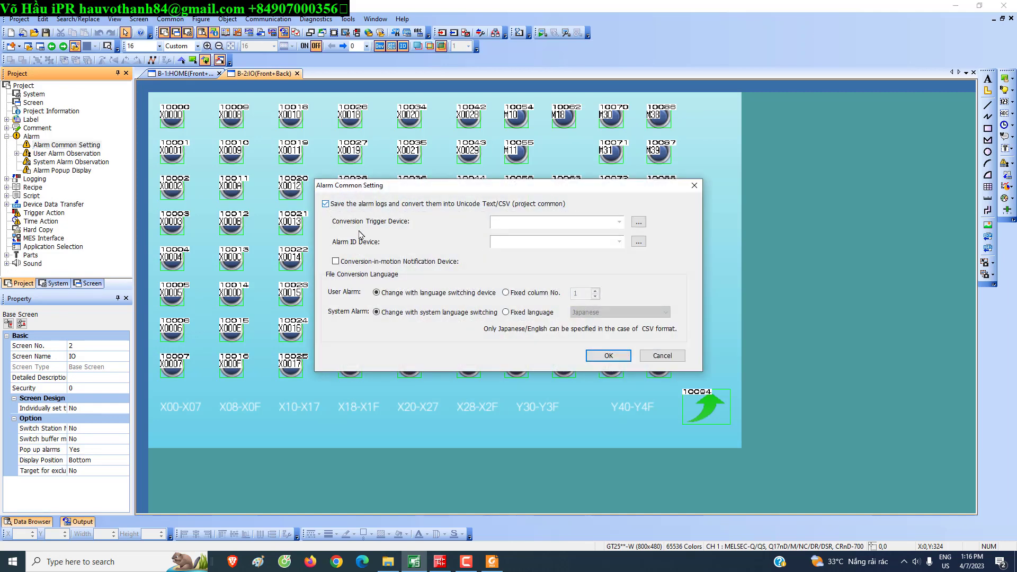
{"action": "left_click", "coordinate": [639, 222]}
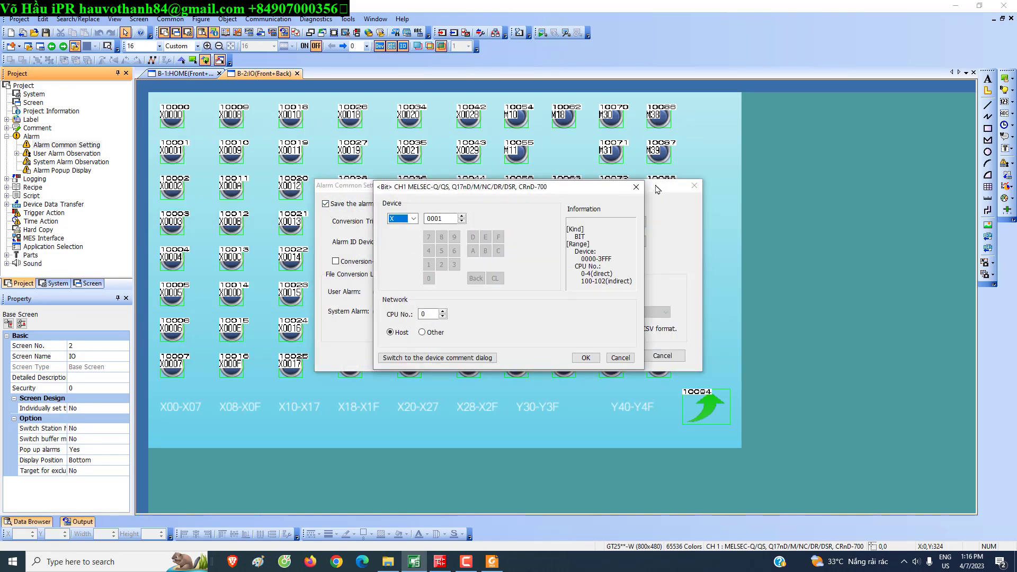
{"action": "left_click", "coordinate": [635, 186]}
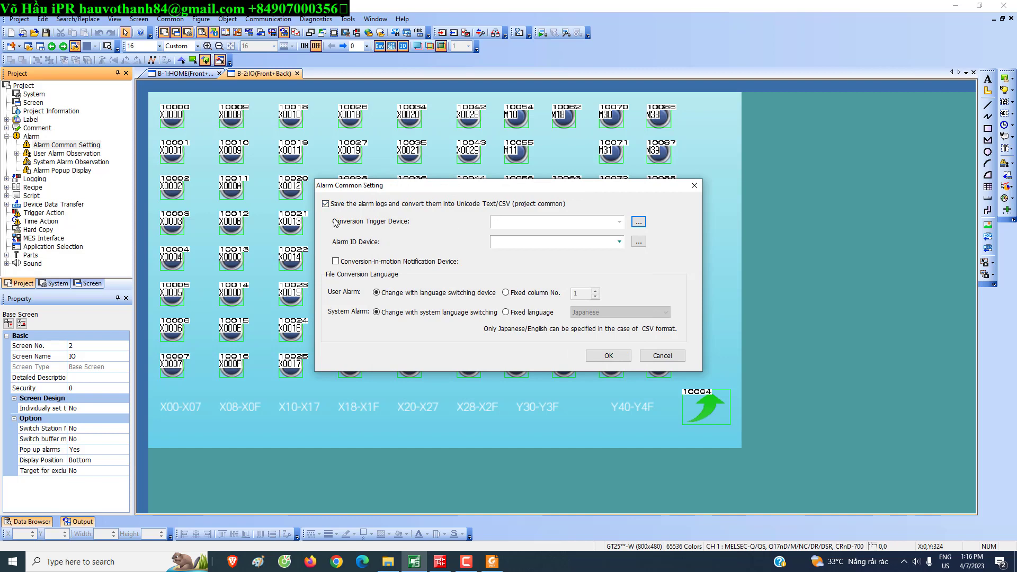
{"action": "left_click", "coordinate": [327, 203]}
{"action": "left_click", "coordinate": [609, 355]}
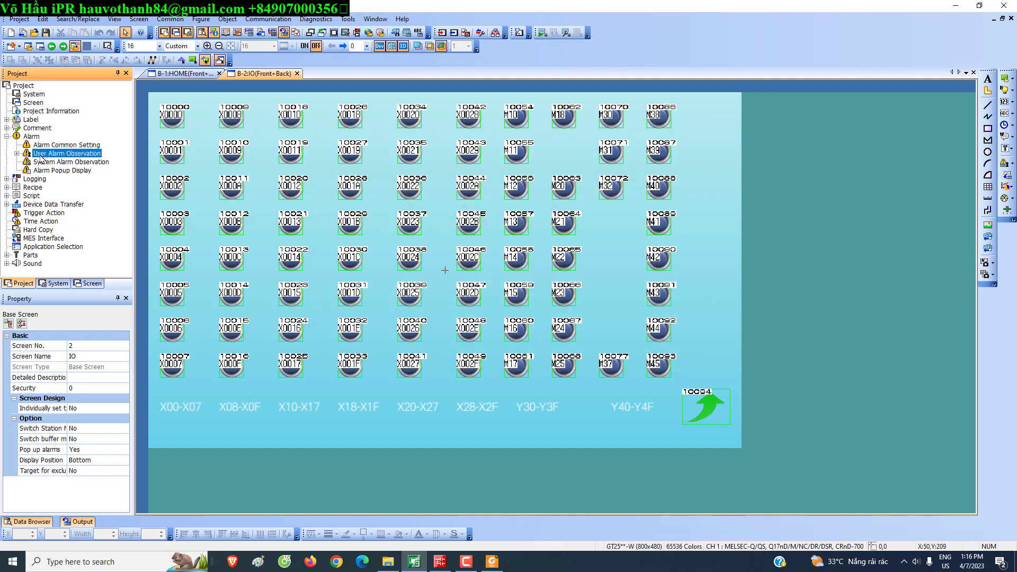
- Start a new user alarm observation with ID 1, Historical collection, pop-up alarms and data retention at power-off enabled
{"action": "double_click", "coordinate": [50, 162]}
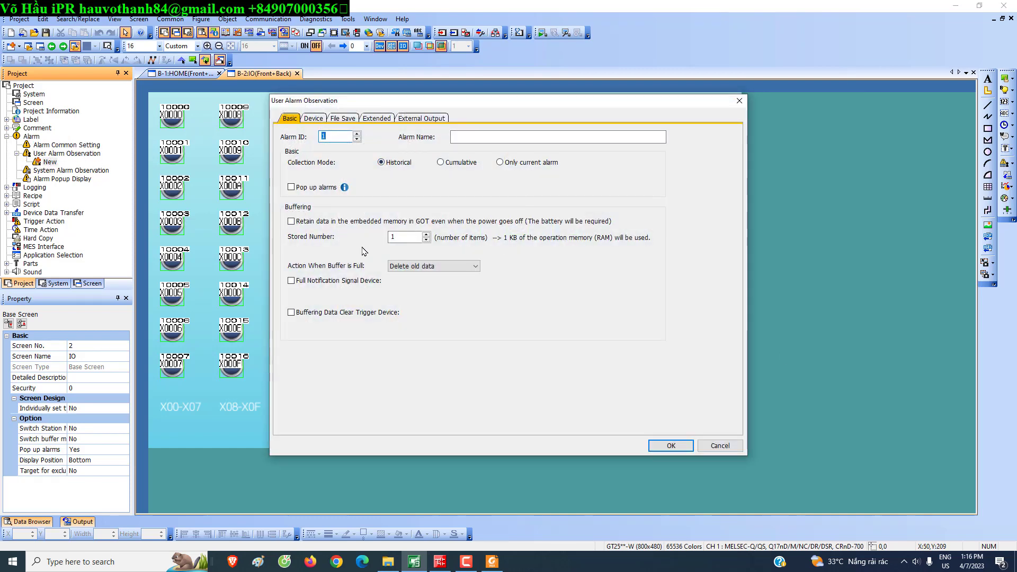
{"action": "left_click", "coordinate": [315, 225]}
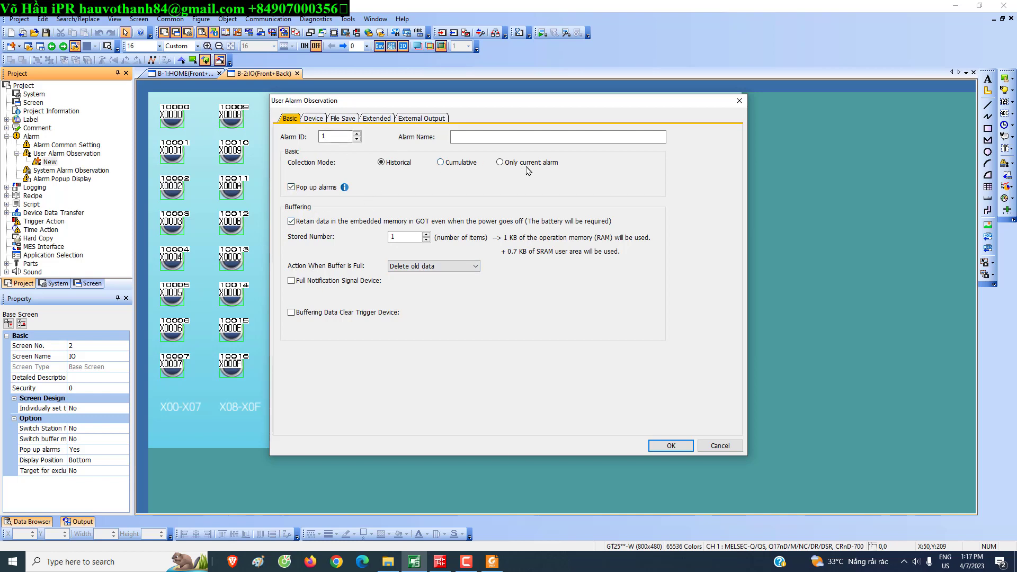
{"action": "left_click", "coordinate": [441, 162]}
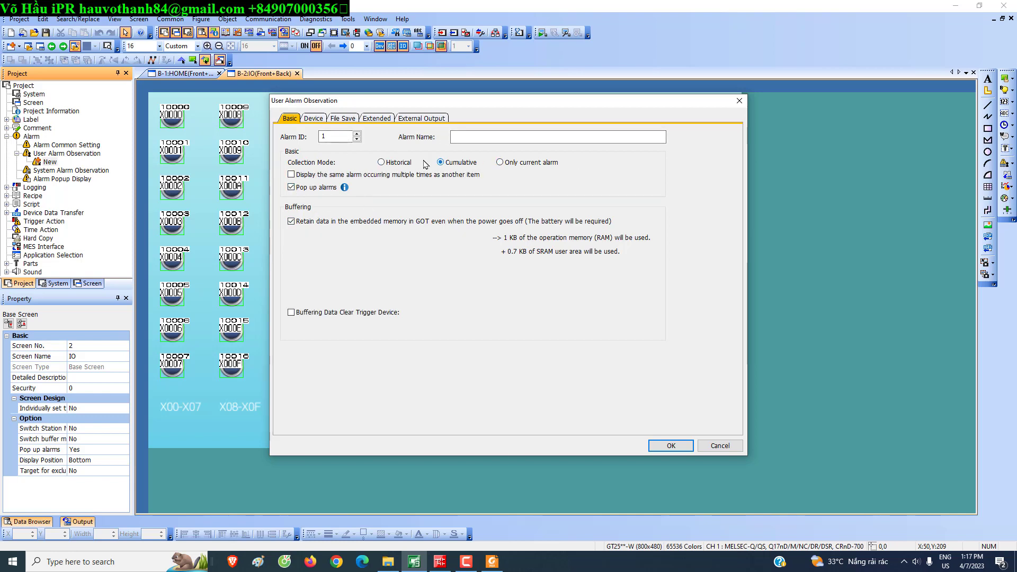
- Set the observation's alarm points to 16 and accept the matching adjustment of the stored number
{"action": "left_click", "coordinate": [313, 119]}
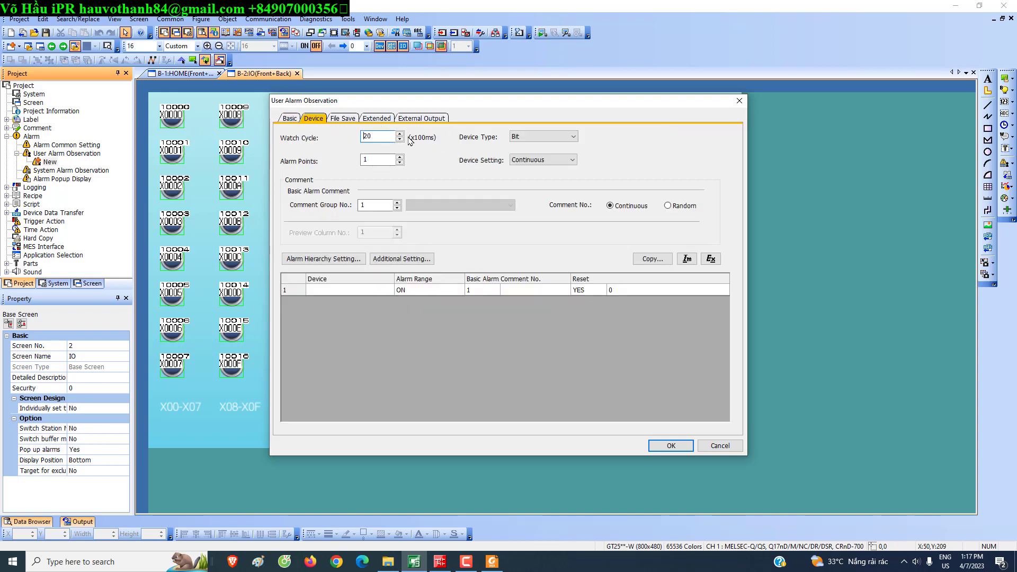
{"action": "left_click", "coordinate": [532, 162]}
{"action": "left_click", "coordinate": [375, 160]}
{"action": "type", "text": "6"}
{"action": "key", "text": "Return"}
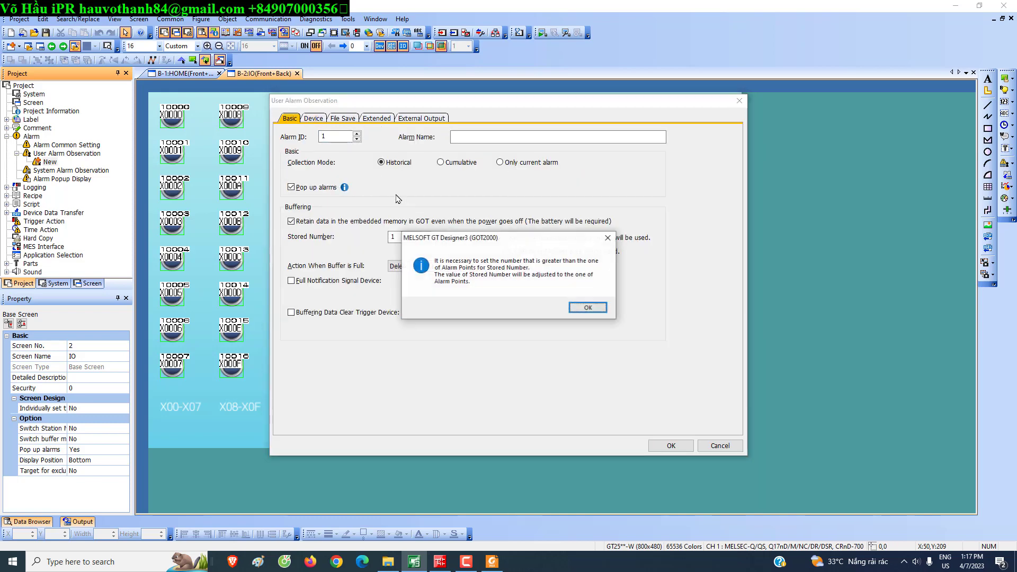
{"action": "left_click", "coordinate": [603, 308]}
{"action": "left_click", "coordinate": [313, 118]}
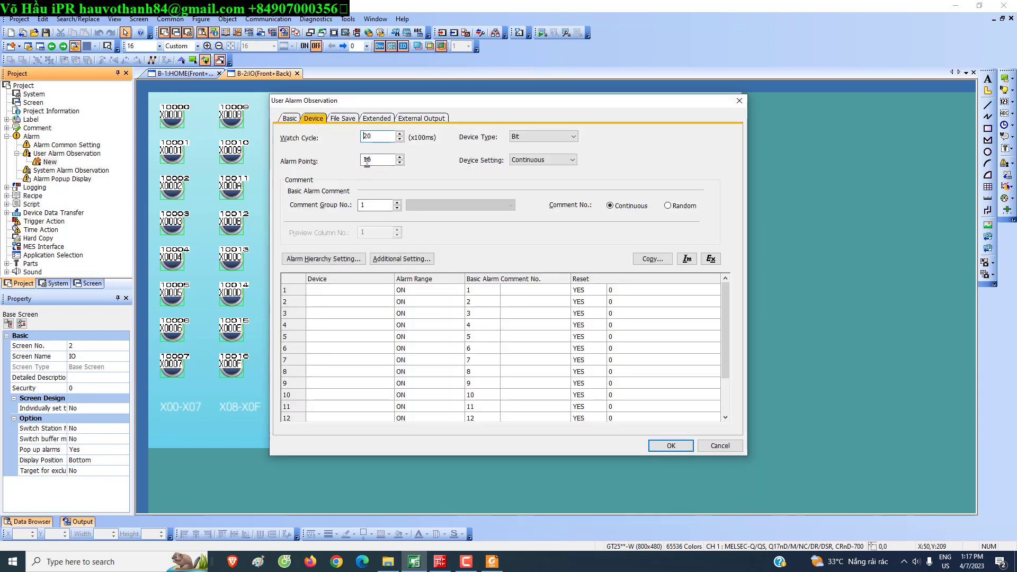
- Reduce the alarm points to 15 and assign continuous bit devices starting from X0001
{"action": "scroll", "coordinate": [361, 353], "scroll_direction": "down", "scroll_amount": 2}
{"action": "scroll", "coordinate": [358, 328], "scroll_direction": "up", "scroll_amount": 2}
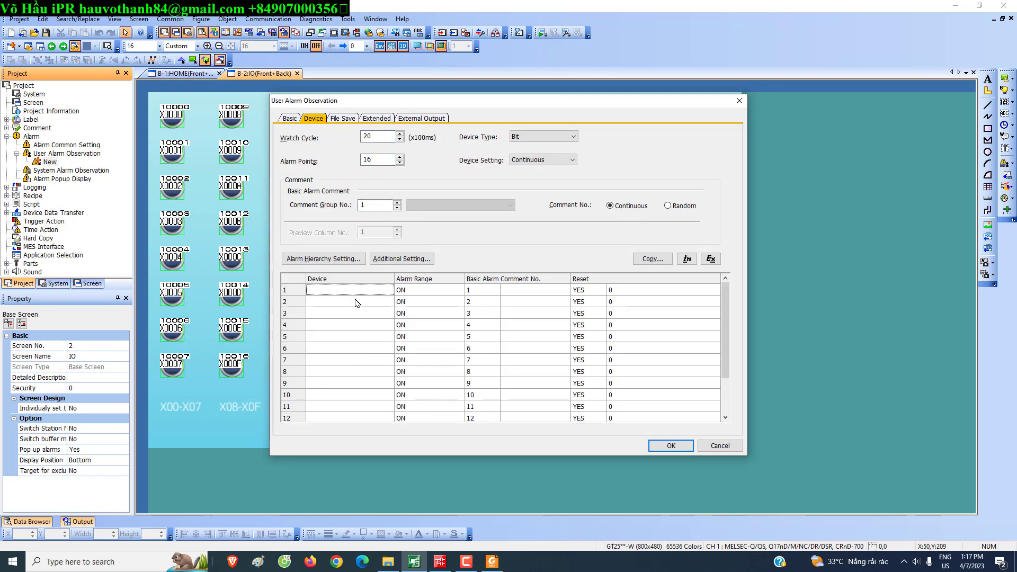
{"action": "left_click", "coordinate": [379, 160]}
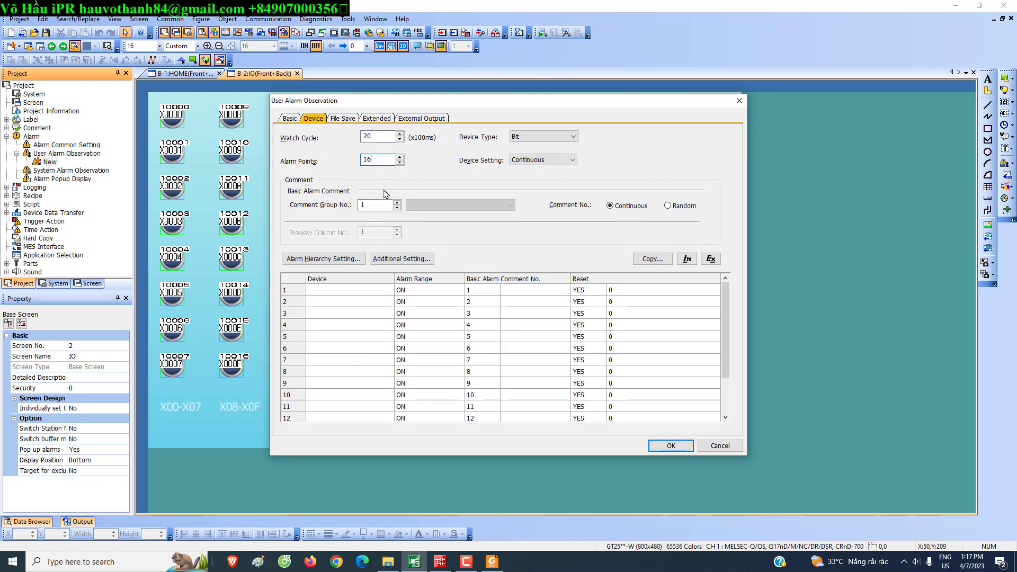
{"action": "double_click", "coordinate": [388, 290]}
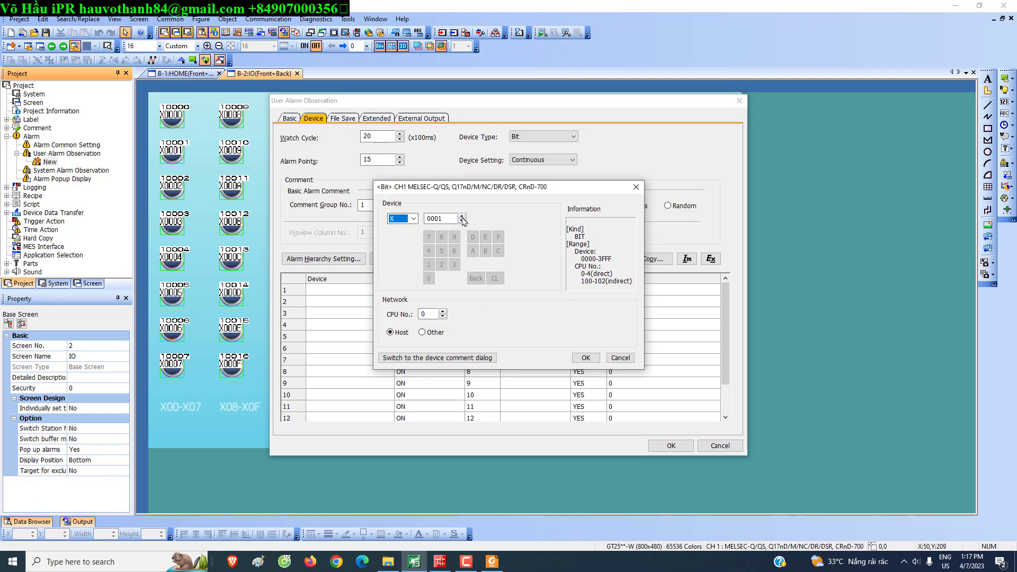
{"action": "left_click", "coordinate": [586, 358]}
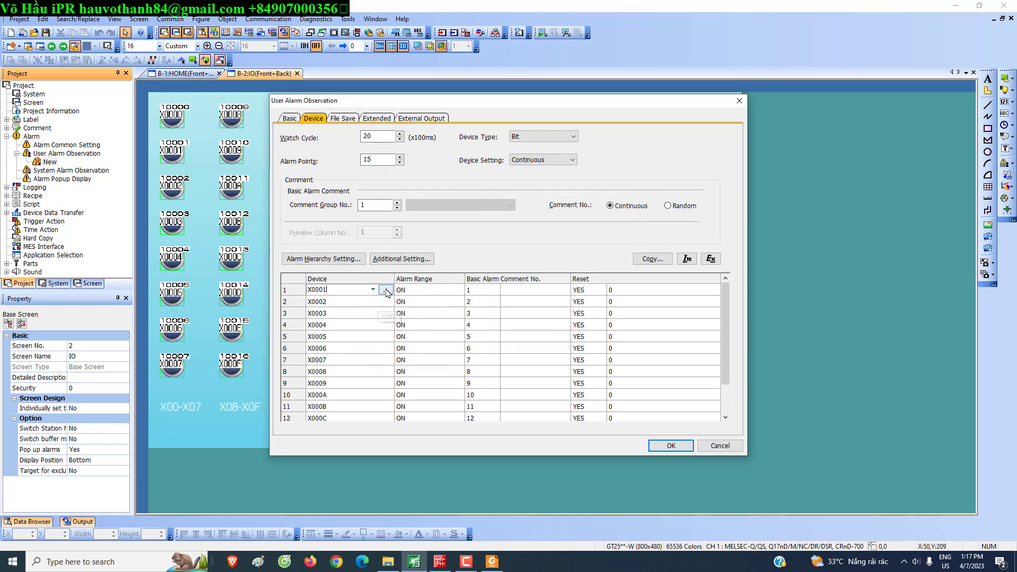
{"action": "scroll", "coordinate": [346, 370], "scroll_direction": "down", "scroll_amount": 1}
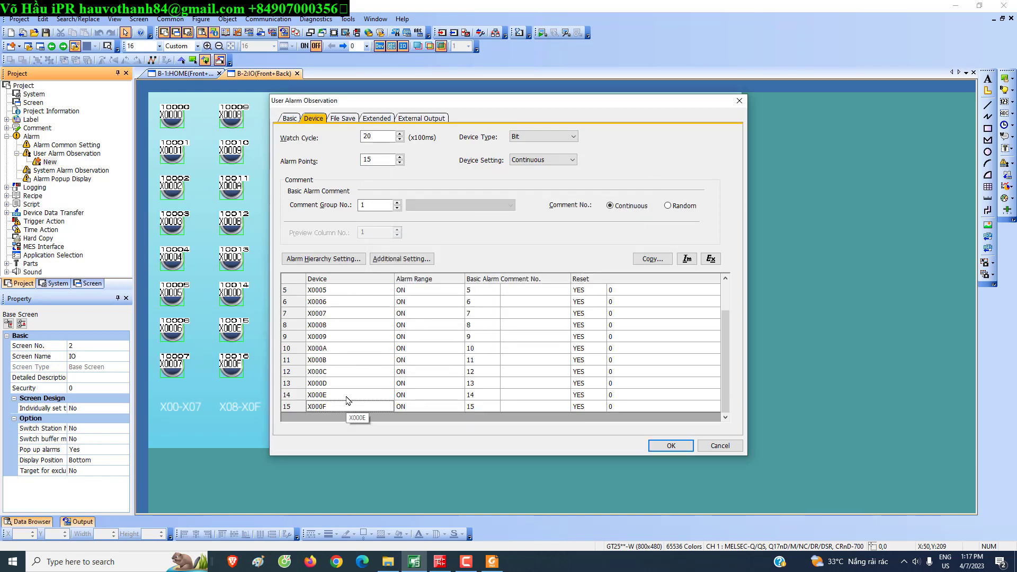
{"action": "scroll", "coordinate": [352, 413], "scroll_direction": "up", "scroll_amount": 1}
- Set the alarm points to 32 and check the extended list of continuous devices
{"action": "left_click_drag", "start_coordinate": [375, 159], "coordinate": [305, 173]}
{"action": "type", "text": "32"}
{"action": "left_click", "coordinate": [382, 205]}
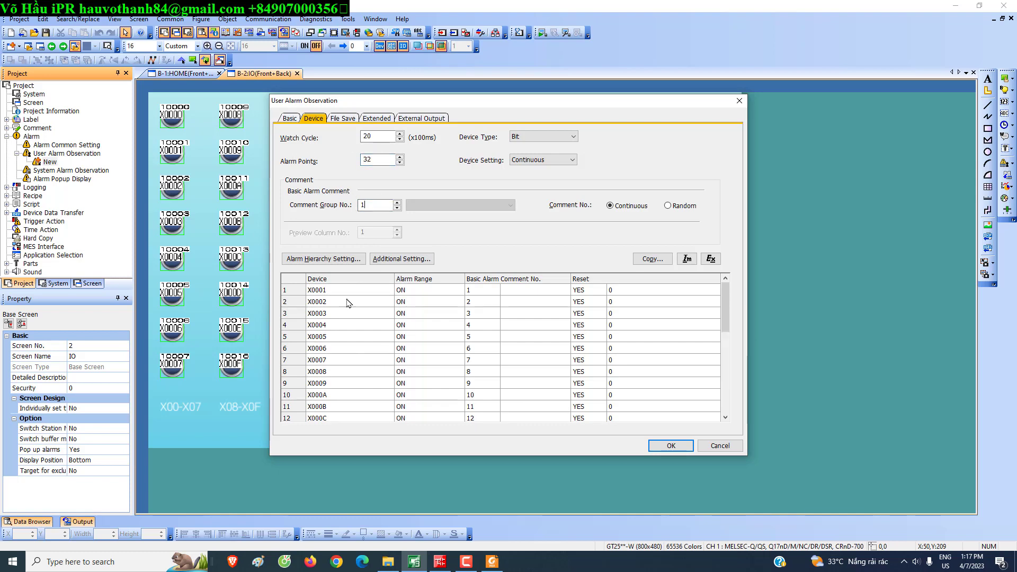
{"action": "scroll", "coordinate": [355, 336], "scroll_direction": "down", "scroll_amount": 3}
{"action": "scroll", "coordinate": [361, 345], "scroll_direction": "down", "scroll_amount": 3}
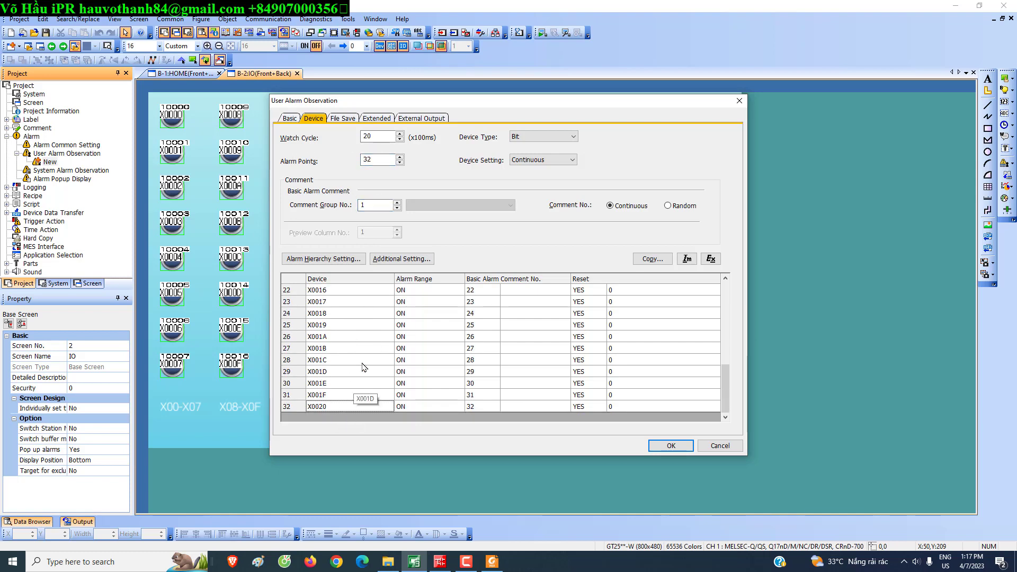
{"action": "scroll", "coordinate": [367, 361], "scroll_direction": "up", "scroll_amount": 3}
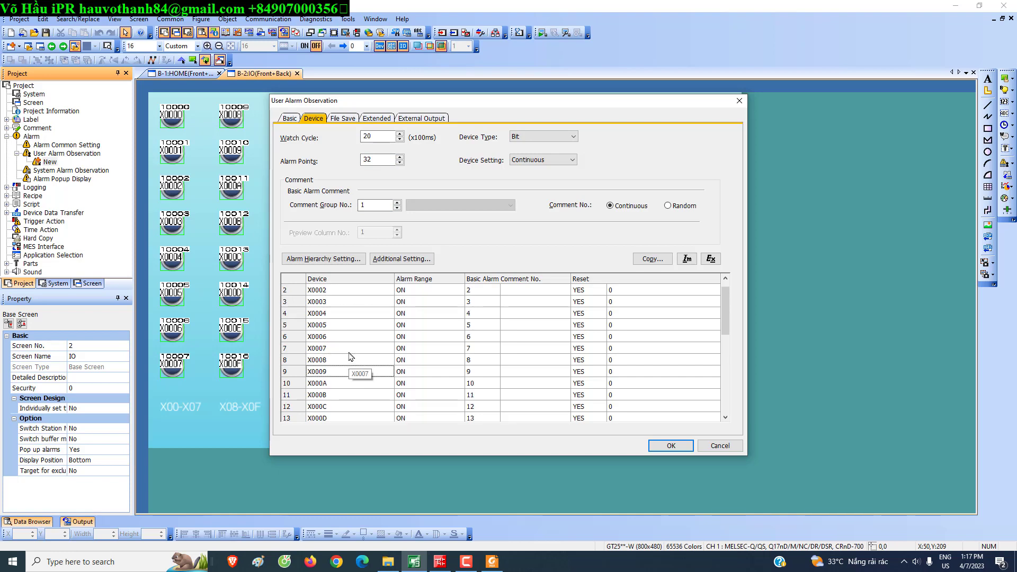
{"action": "scroll", "coordinate": [359, 360], "scroll_direction": "down", "scroll_amount": 3}
{"action": "scroll", "coordinate": [360, 361], "scroll_direction": "down", "scroll_amount": 4}
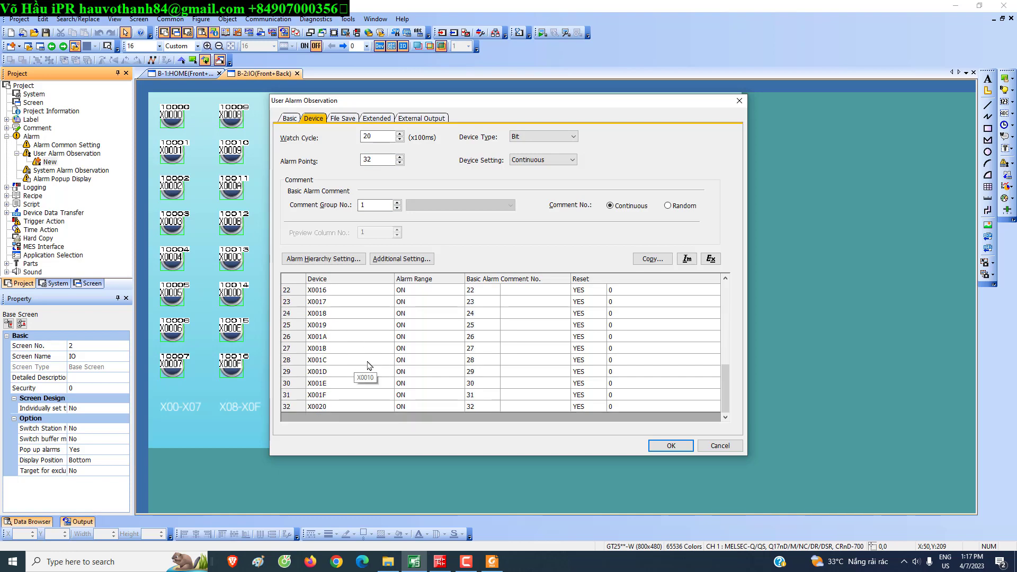
{"action": "left_click", "coordinate": [334, 336]}
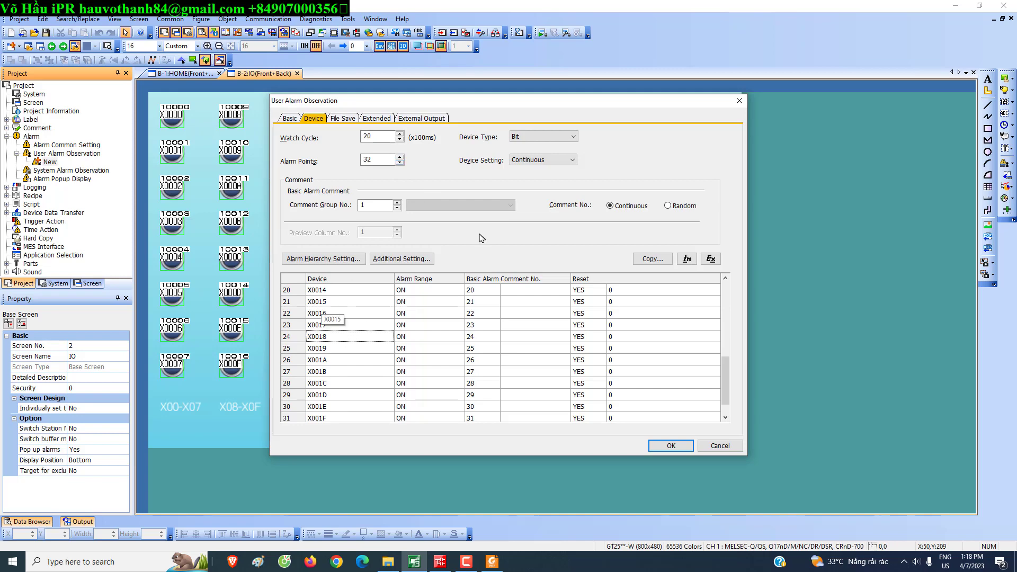
- Change the alarm observation's Device Setting to Random
{"action": "left_click", "coordinate": [549, 160]}
{"action": "left_click", "coordinate": [538, 179]}
{"action": "left_click", "coordinate": [373, 160]}
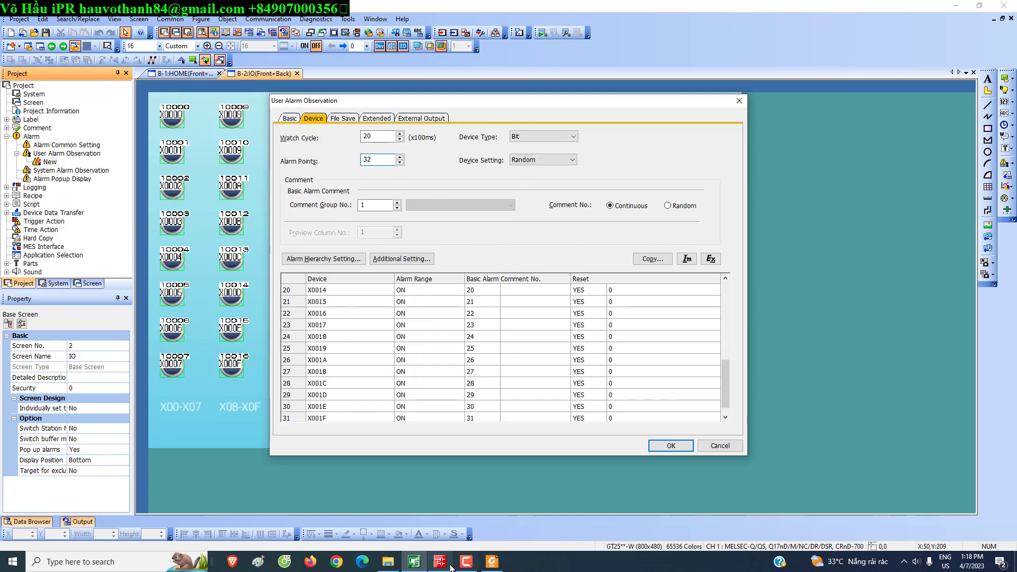
- Switch to the schematic PDF and examine the input signals on the DI1, DI2 and DI3 pages to count the fault signals
{"action": "left_click", "coordinate": [492, 562]}
{"action": "scroll", "coordinate": [281, 336], "scroll_direction": "down", "scroll_amount": 1}
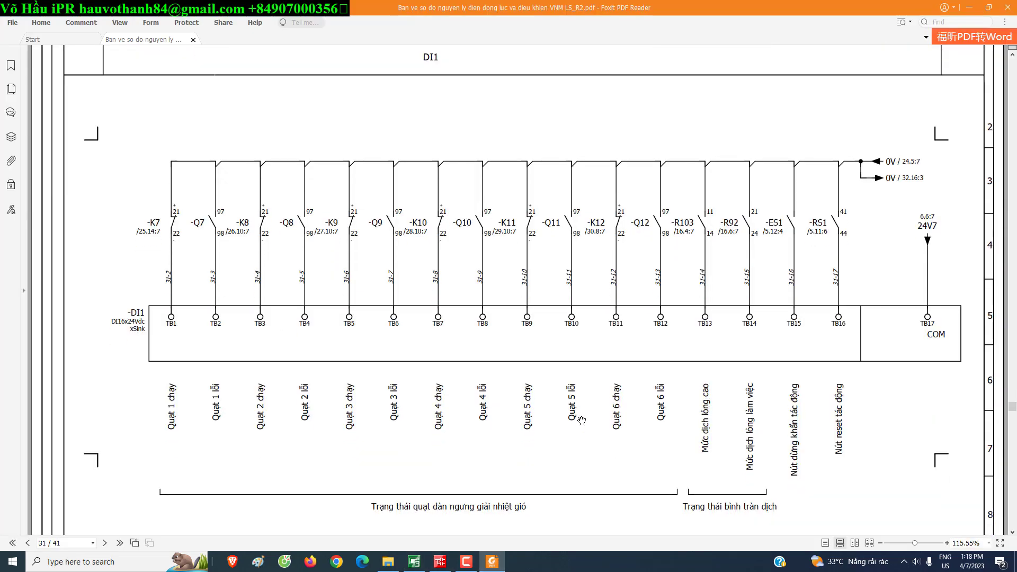
{"action": "scroll", "coordinate": [582, 421], "scroll_direction": "down", "scroll_amount": 2}
{"action": "scroll", "coordinate": [691, 439], "scroll_direction": "up", "scroll_amount": 2}
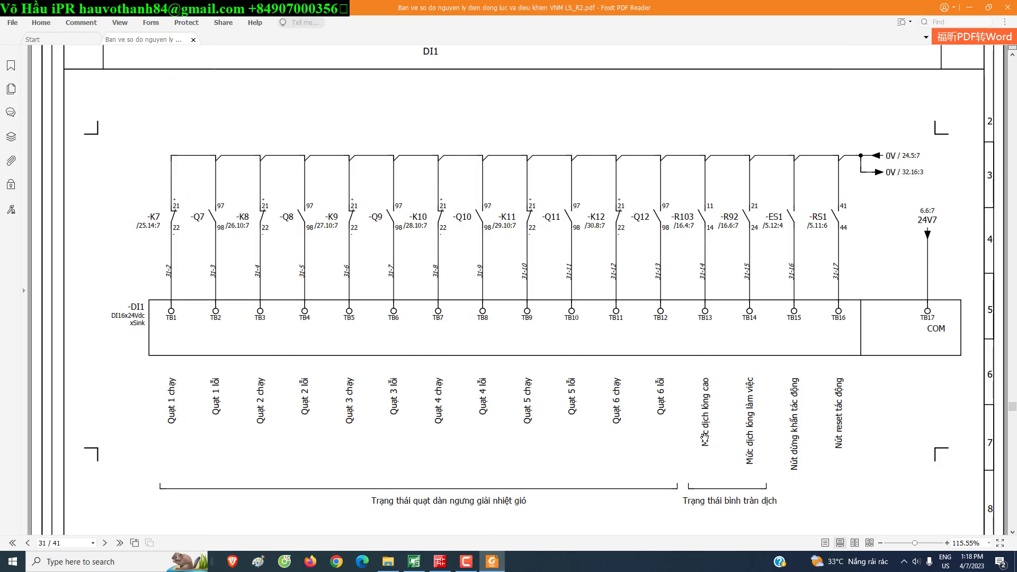
{"action": "scroll", "coordinate": [796, 434], "scroll_direction": "down", "scroll_amount": 1}
{"action": "scroll", "coordinate": [375, 314], "scroll_direction": "down", "scroll_amount": 8}
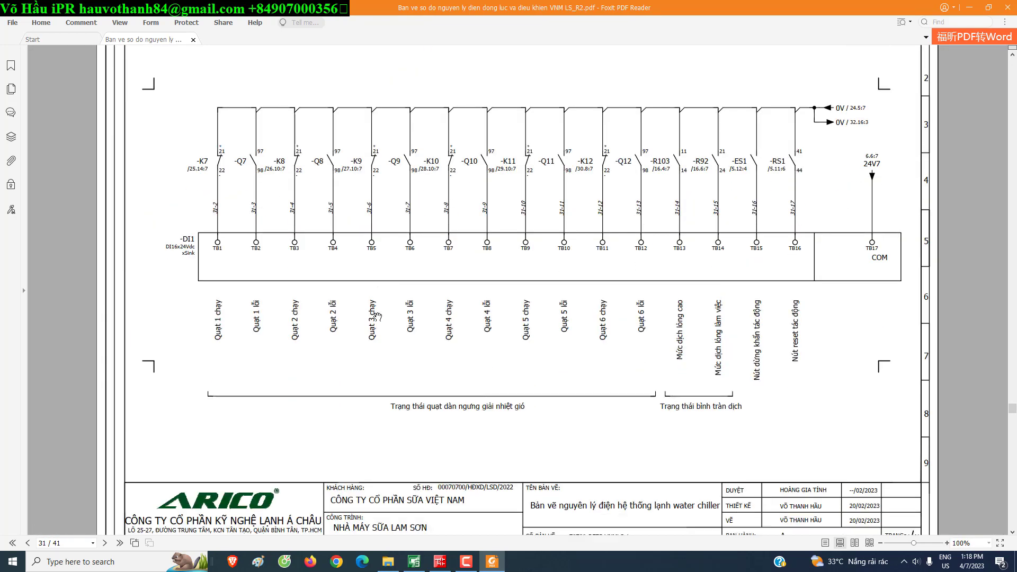
{"action": "scroll", "coordinate": [391, 338], "scroll_direction": "down", "scroll_amount": 5}
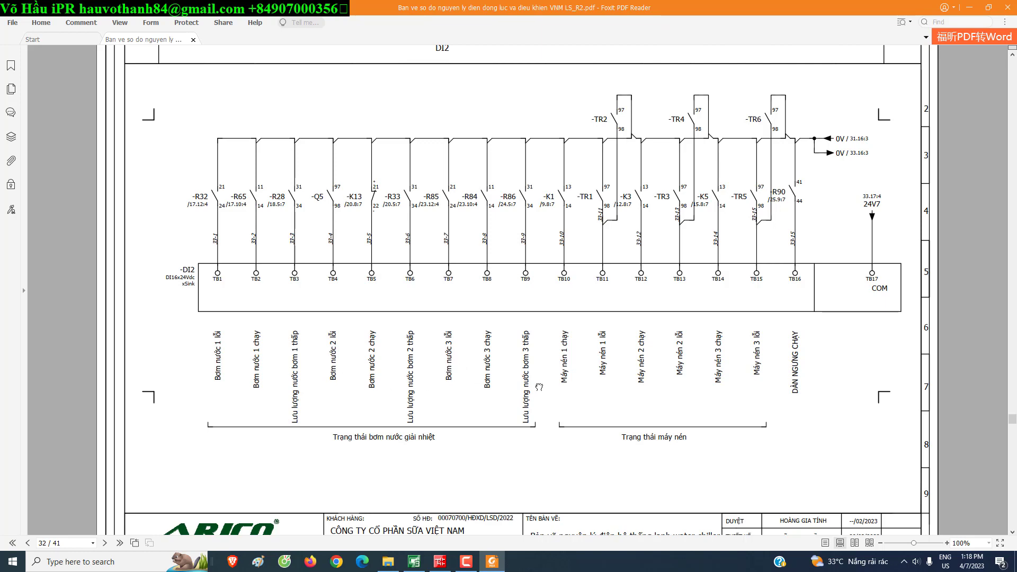
{"action": "scroll", "coordinate": [761, 358], "scroll_direction": "down", "scroll_amount": 11}
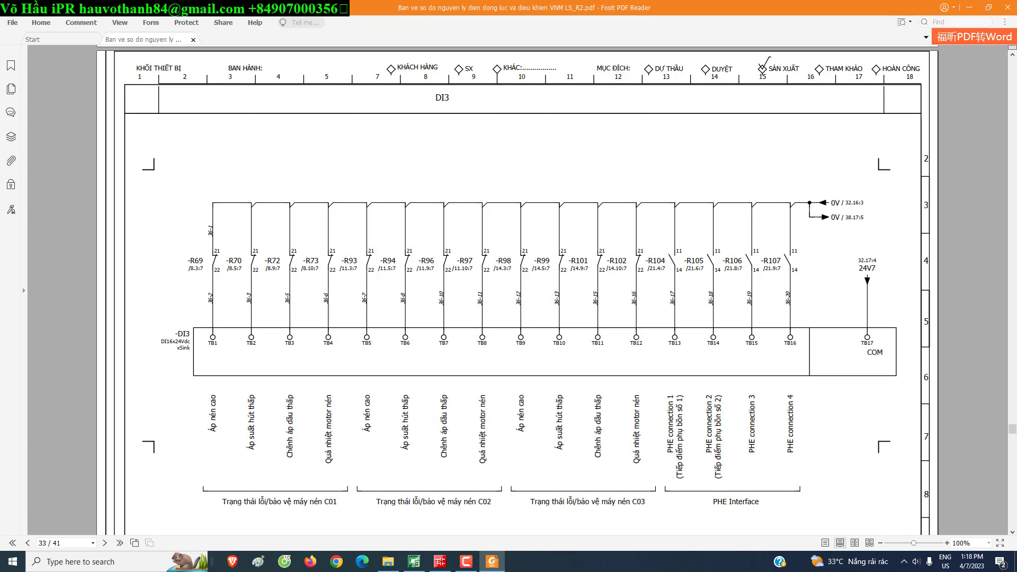
- Return to GT Designer3 and set the user alarm observation's alarm points to 29
{"action": "key", "text": "alt+Tab"}
{"action": "type", "text": "29"}
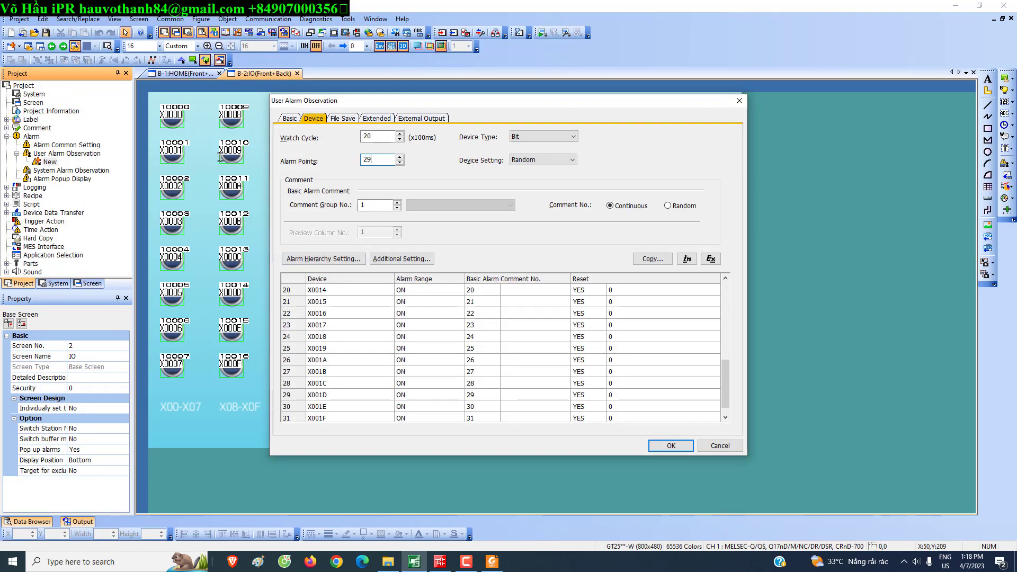
- Check the first alarm device against the schematic PDF and the PLC ladder program's fan fault inputs, ending back in GT Designer3
{"action": "left_click", "coordinate": [347, 292]}
{"action": "scroll", "coordinate": [346, 307], "scroll_direction": "up", "scroll_amount": 6}
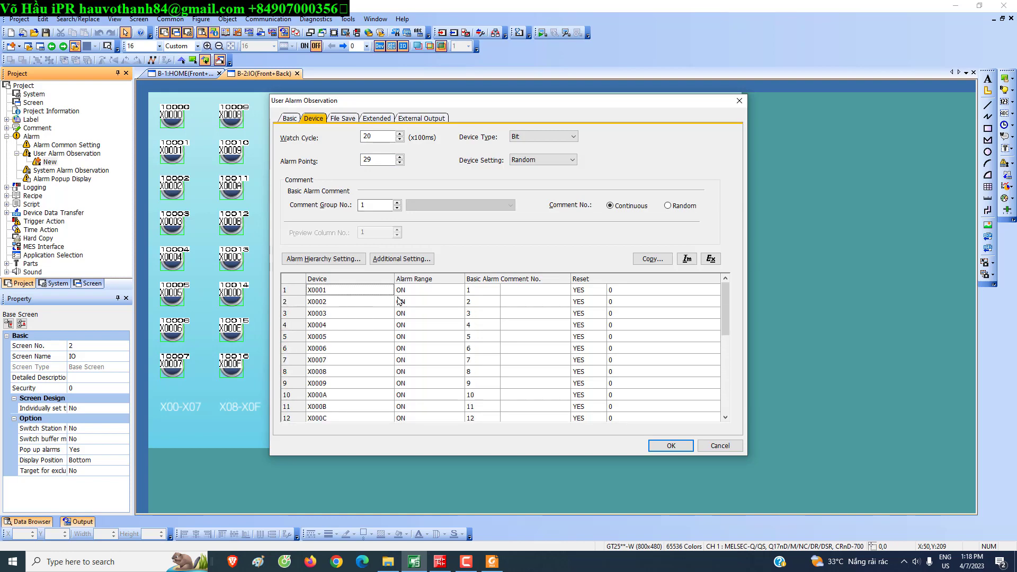
{"action": "left_click", "coordinate": [373, 291]}
{"action": "left_click", "coordinate": [440, 563]}
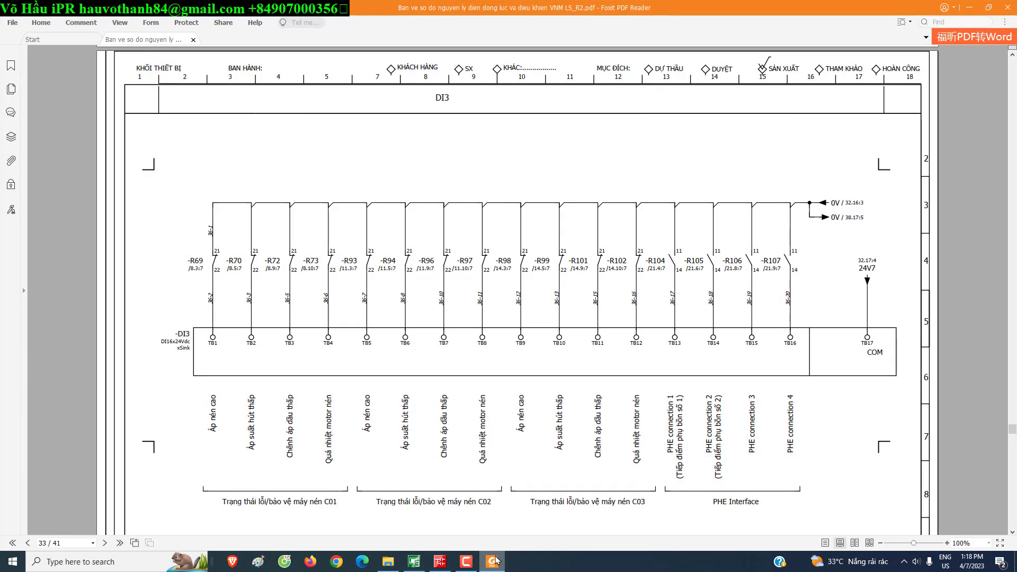
{"action": "left_click", "coordinate": [441, 565]}
{"action": "left_click", "coordinate": [440, 564]}
{"action": "left_click", "coordinate": [226, 217]}
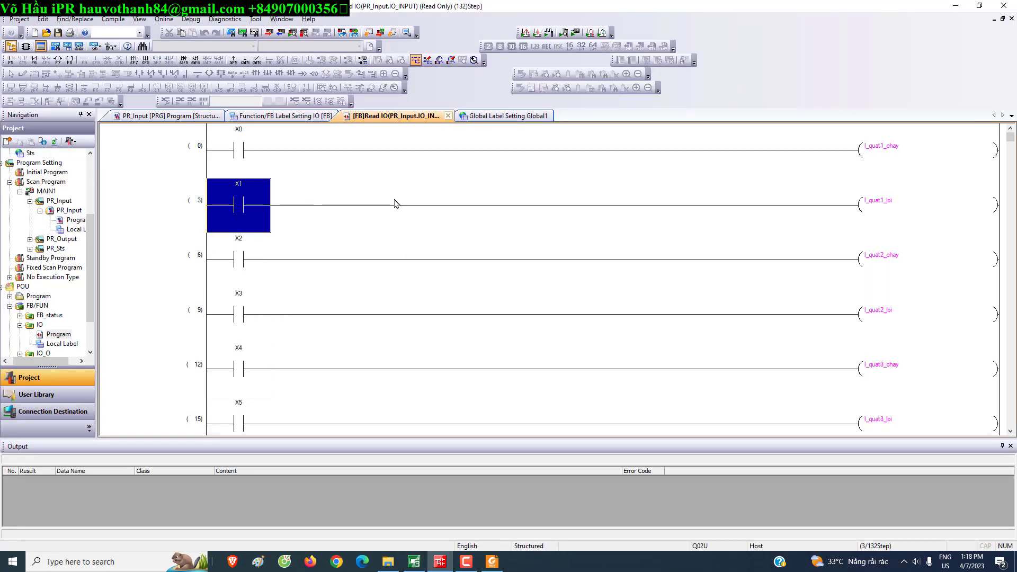
{"action": "left_click", "coordinate": [414, 563]}
- Enter "Quạt 1 quá tải" as the basic alarm comment for device X0001 and reflect it in the comment list
{"action": "left_click", "coordinate": [480, 290]}
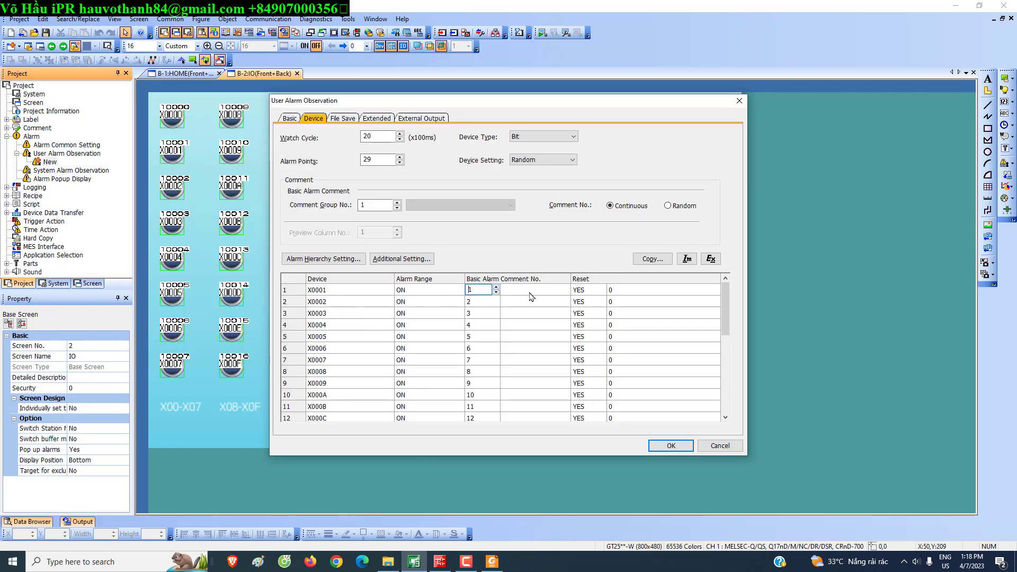
{"action": "left_click", "coordinate": [557, 290]}
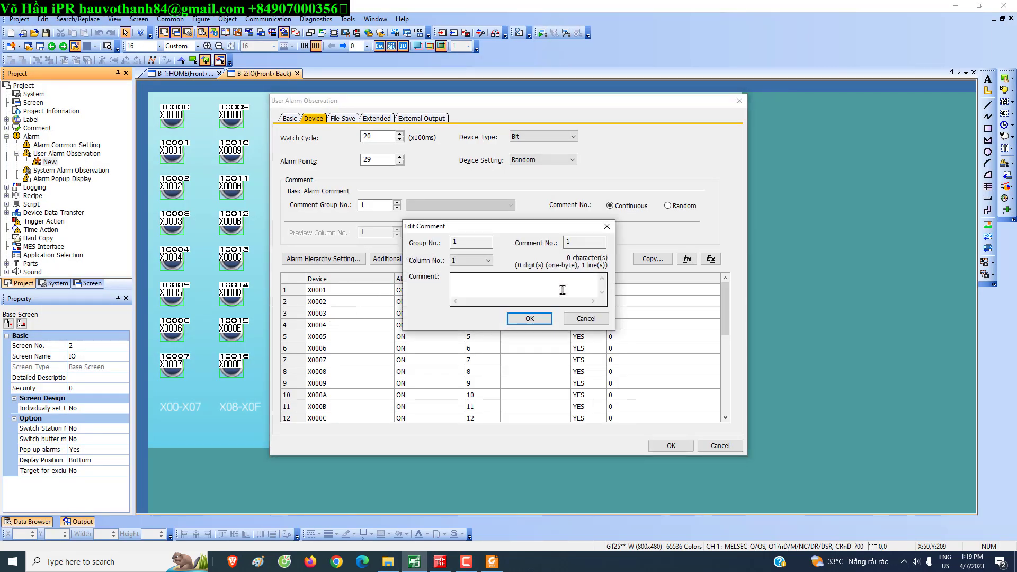
{"action": "type", "text": "Quat"}
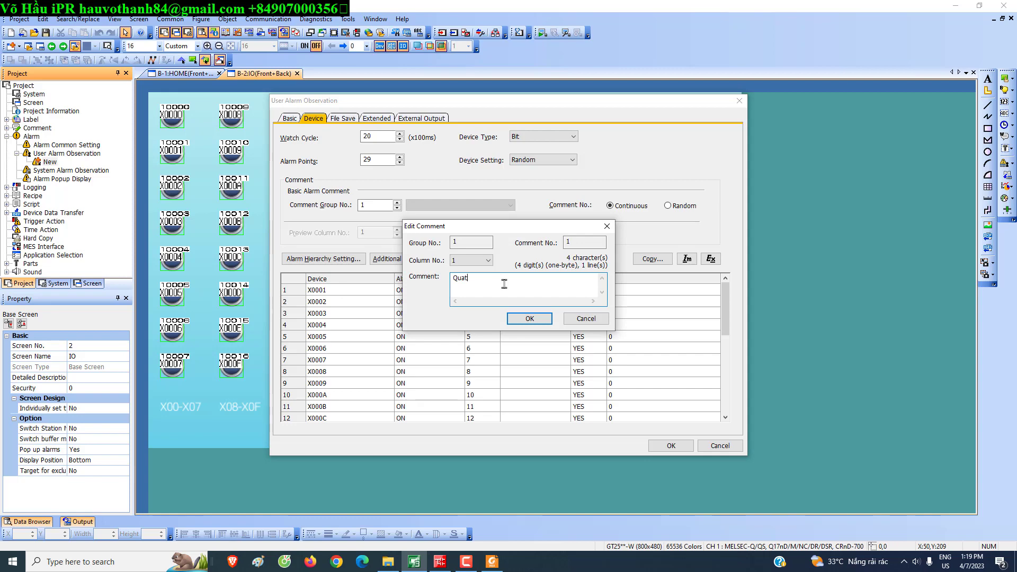
{"action": "left_click", "coordinate": [529, 319]}
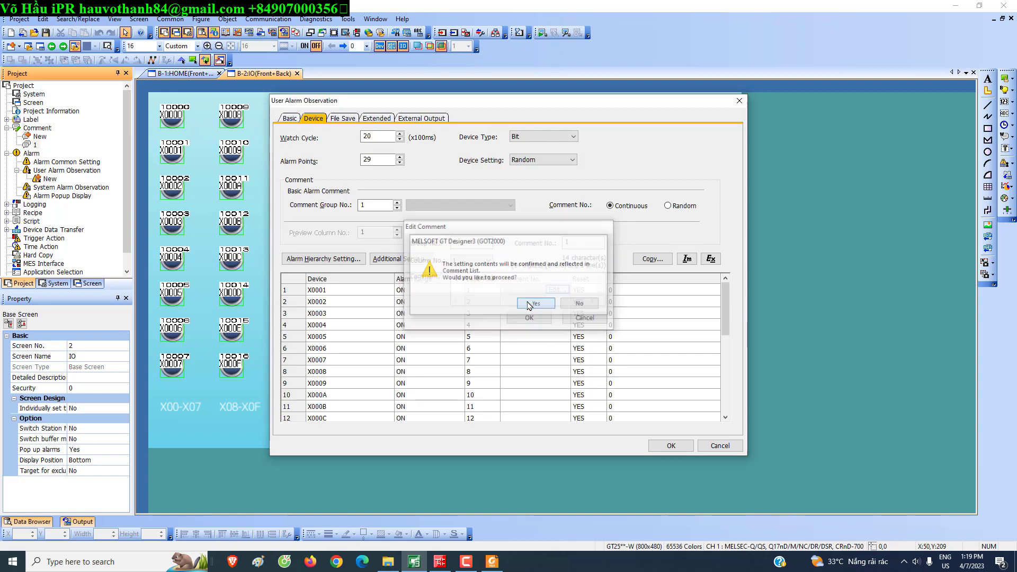
{"action": "left_click", "coordinate": [535, 304]}
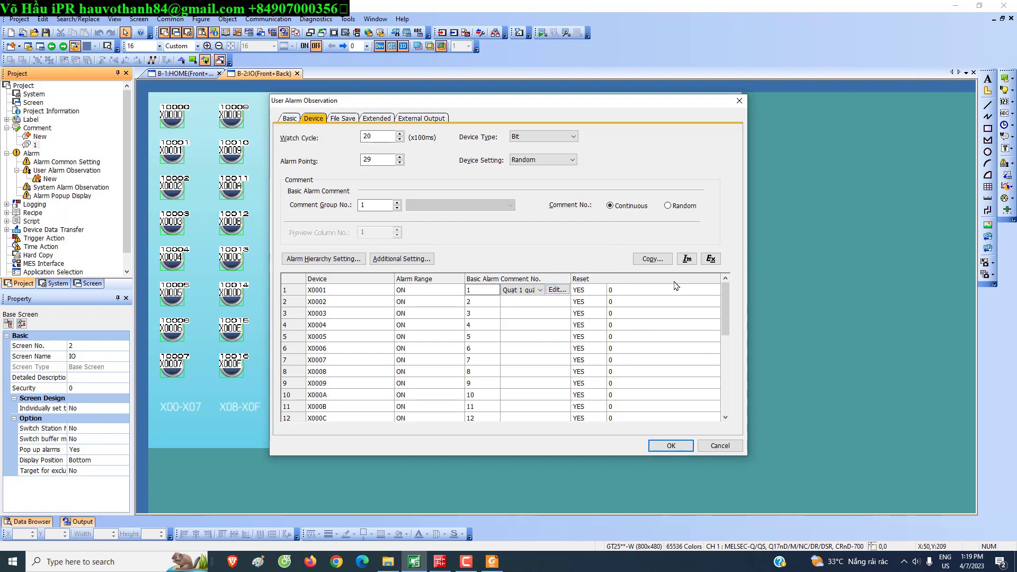
- Set the second alarm point's device to X0003
{"action": "left_click", "coordinate": [371, 301]}
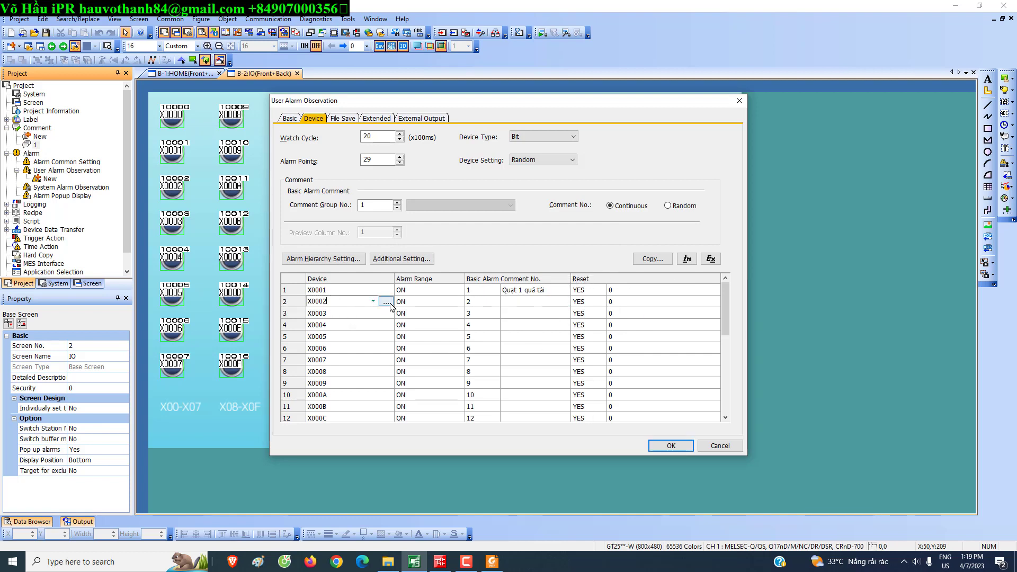
{"action": "left_click", "coordinate": [390, 305]}
{"action": "left_click", "coordinate": [585, 358]}
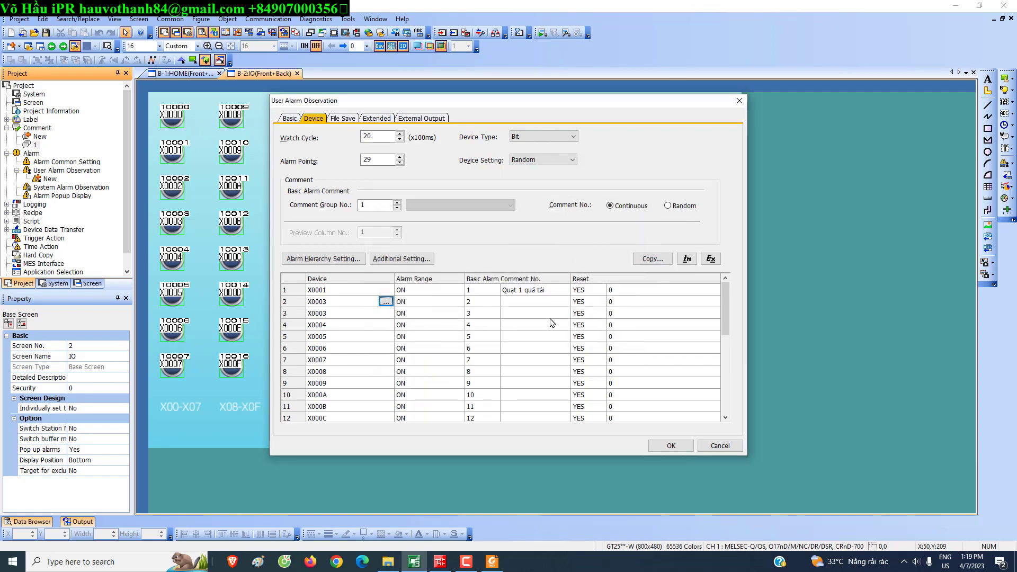
- Write the second alarm's comment as "Quạt 2 dàn ngưng giải nhiệt quá tải"
{"action": "left_click", "coordinate": [528, 305]}
{"action": "left_click", "coordinate": [556, 301]}
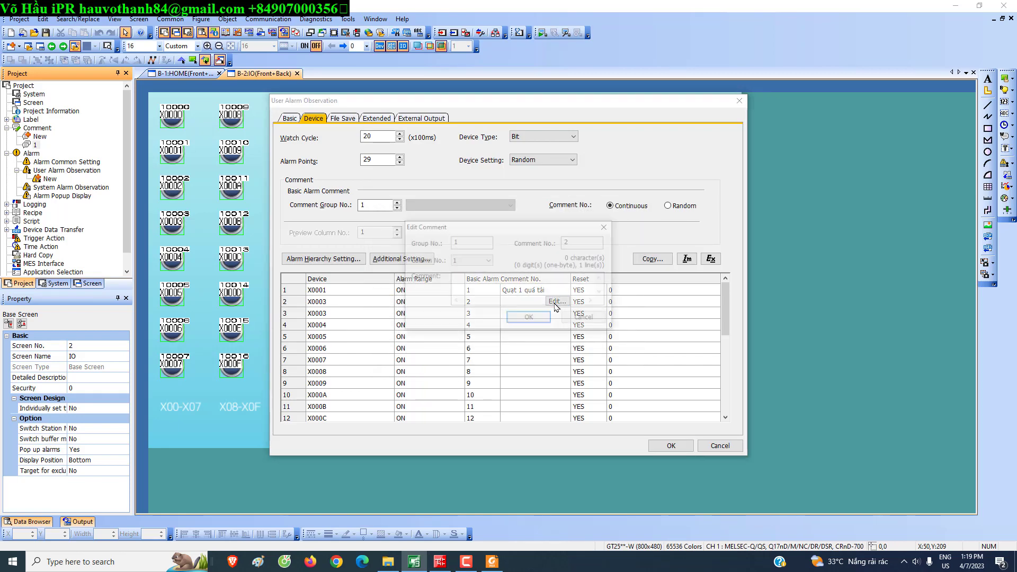
{"action": "left_click", "coordinate": [482, 285]}
{"action": "type", "text": "Quat 2 dànquá tải"}
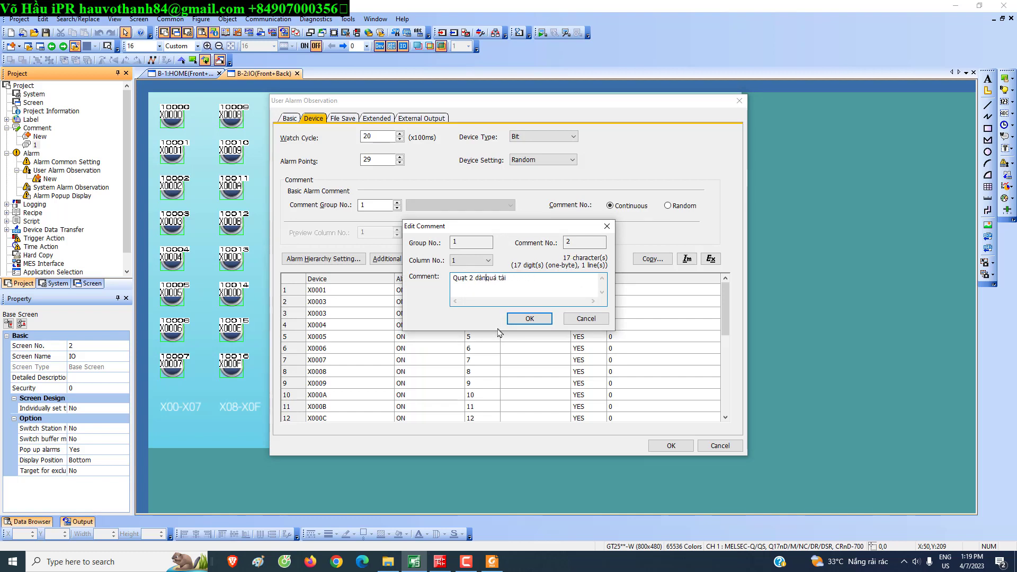
{"action": "type", "text": "w "}
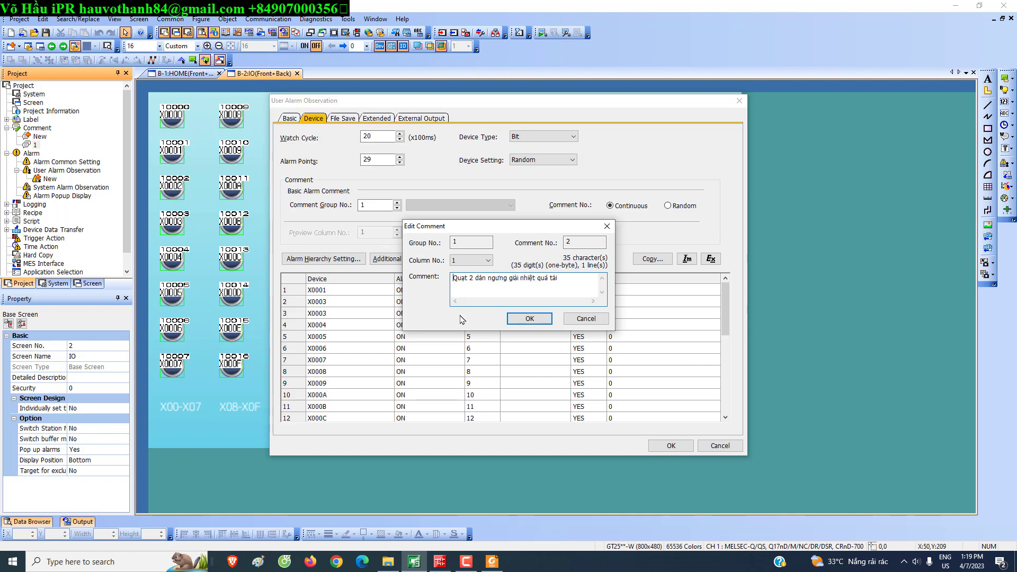
- Reword the second alarm's comment to "Quá tải quạt 2 dàn ngưng giải nhiệt" and reflect it in the comment list
{"action": "type", "text": "Quá ta"}
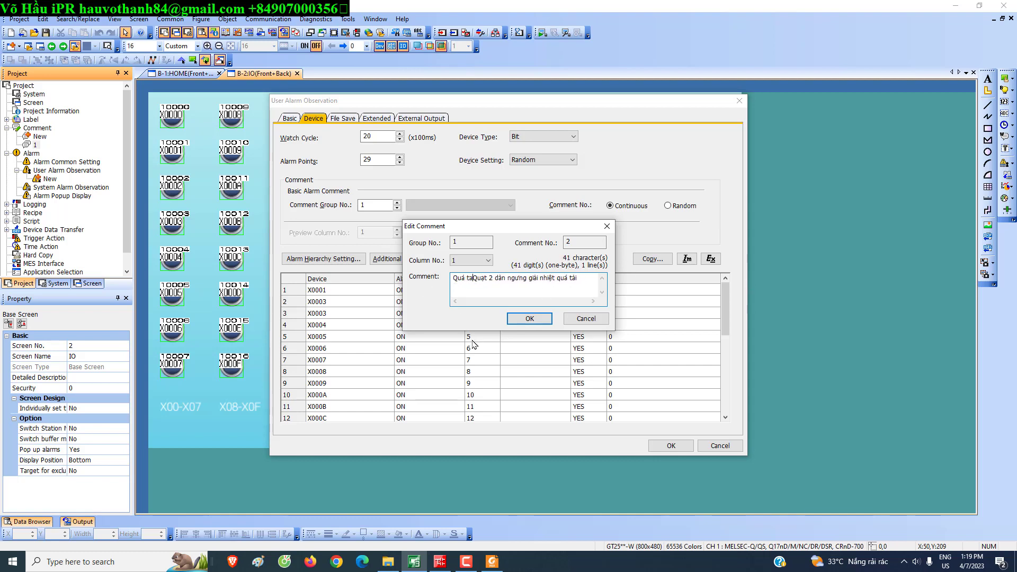
{"action": "type", "text": "ir"}
{"action": "key", "text": "Delete"}
{"action": "type", "text": "q"}
{"action": "left_click_drag", "start_coordinate": [556, 278], "coordinate": [660, 291]}
{"action": "key", "text": "Delete"}
{"action": "left_click_drag", "start_coordinate": [567, 280], "coordinate": [328, 248]}
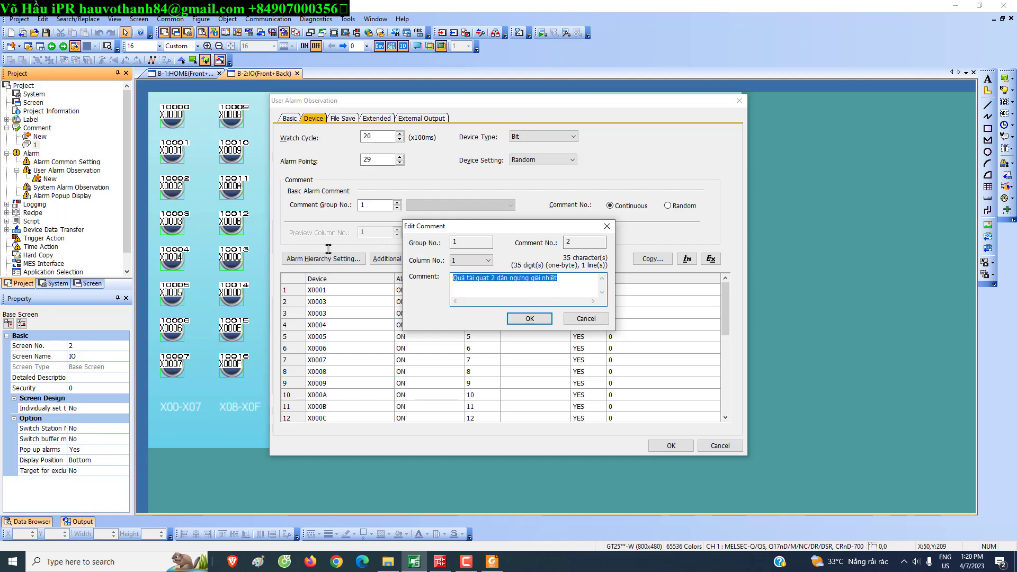
{"action": "left_click", "coordinate": [530, 320]}
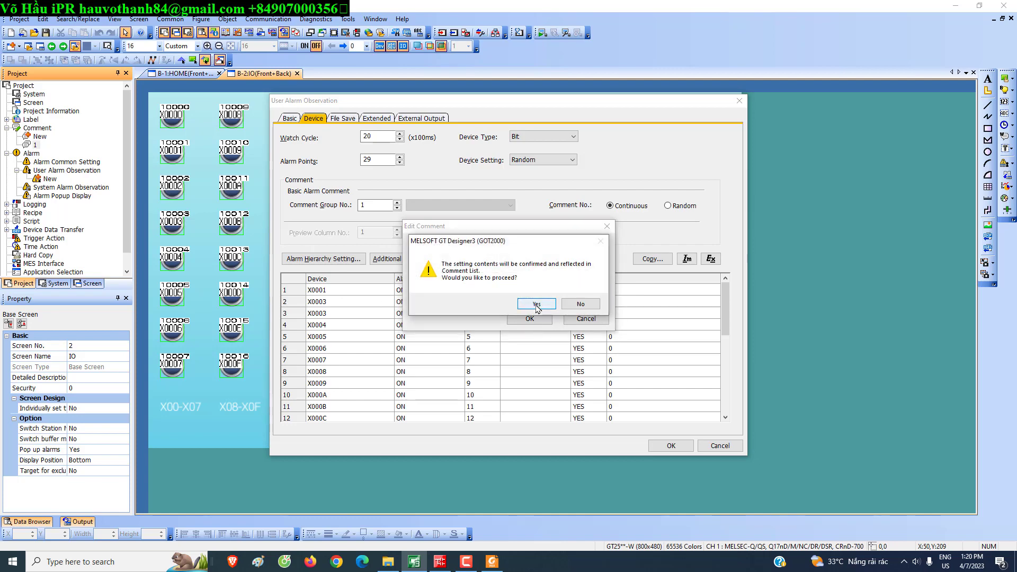
{"action": "left_click", "coordinate": [536, 304]}
- Confirm the user alarm observation with a stored number of 29
{"action": "left_click", "coordinate": [546, 292]}
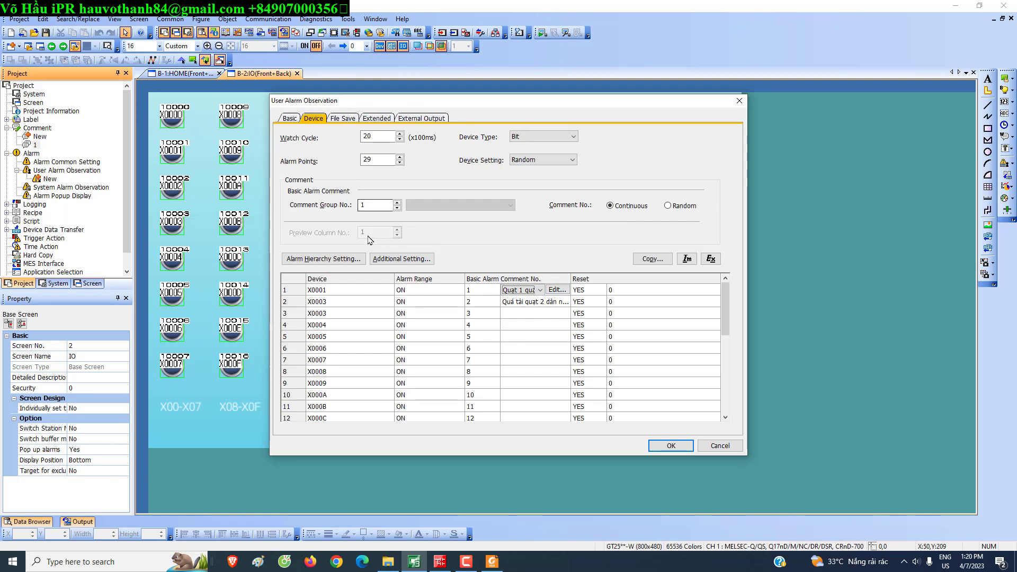
{"action": "left_click", "coordinate": [671, 445]}
{"action": "left_click", "coordinate": [587, 311]}
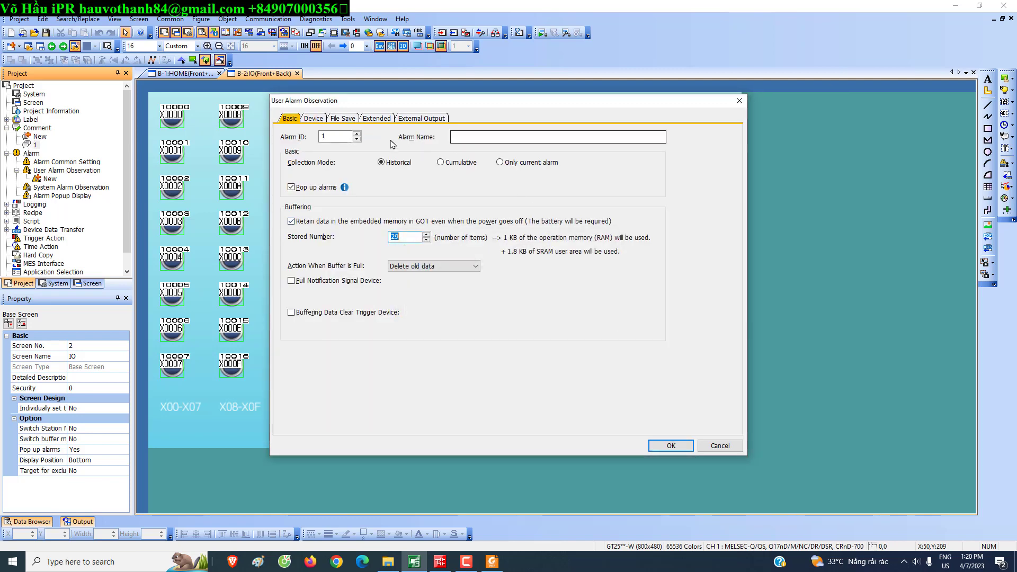
{"action": "left_click", "coordinate": [671, 446]}
- Open comment group 1 and replace comment 2 with "Quạt 2 quá tải", reusing the text of comment 1
{"action": "double_click", "coordinate": [35, 145]}
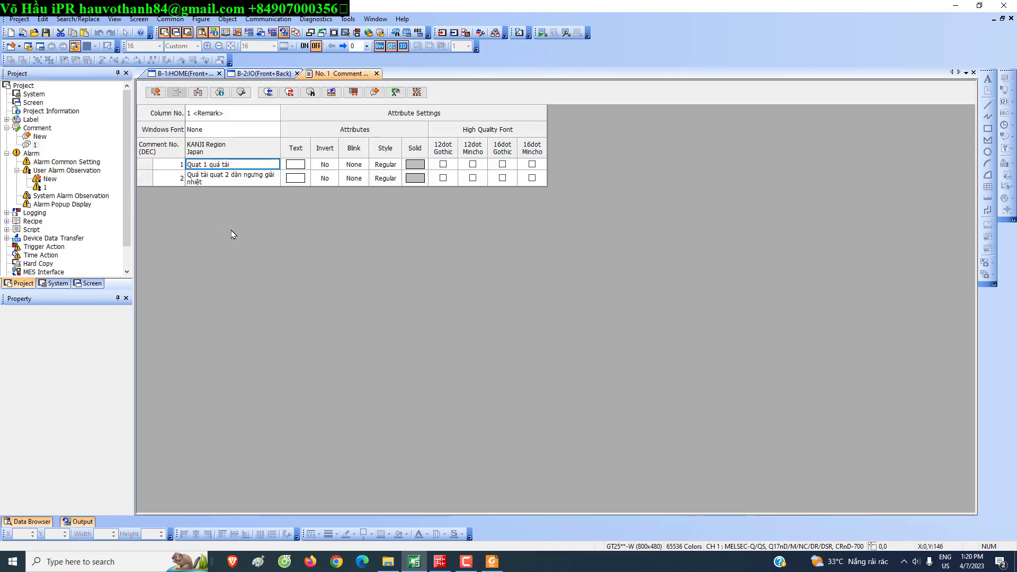
{"action": "left_click", "coordinate": [243, 184]}
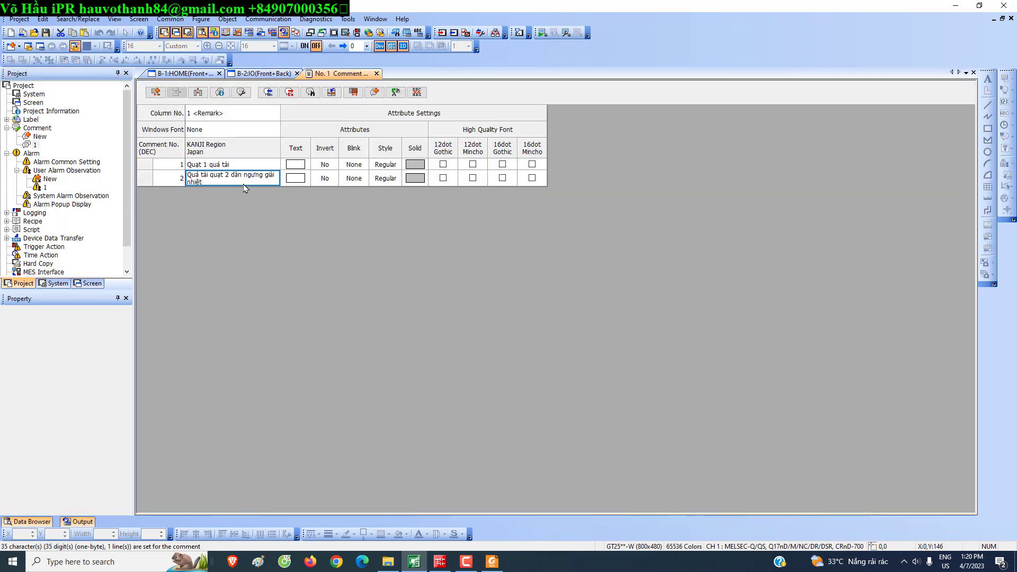
{"action": "left_click", "coordinate": [163, 179]}
{"action": "left_click", "coordinate": [172, 165]}
{"action": "double_click", "coordinate": [202, 183]}
{"action": "left_click_drag", "start_coordinate": [204, 183], "coordinate": [177, 178]}
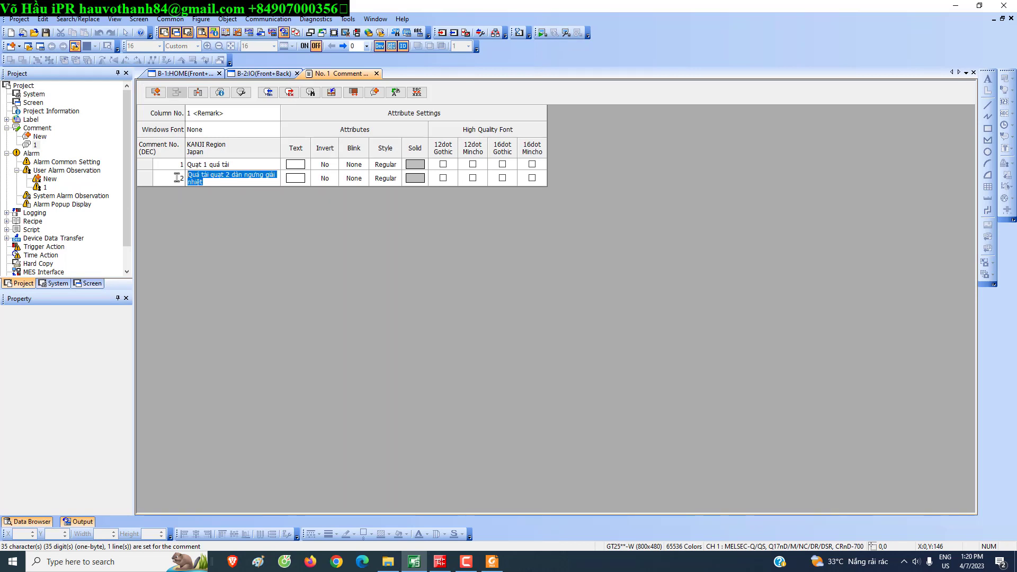
{"action": "left_click", "coordinate": [215, 169]}
{"action": "key", "text": "ctrl+c"}
{"action": "left_click", "coordinate": [243, 162]}
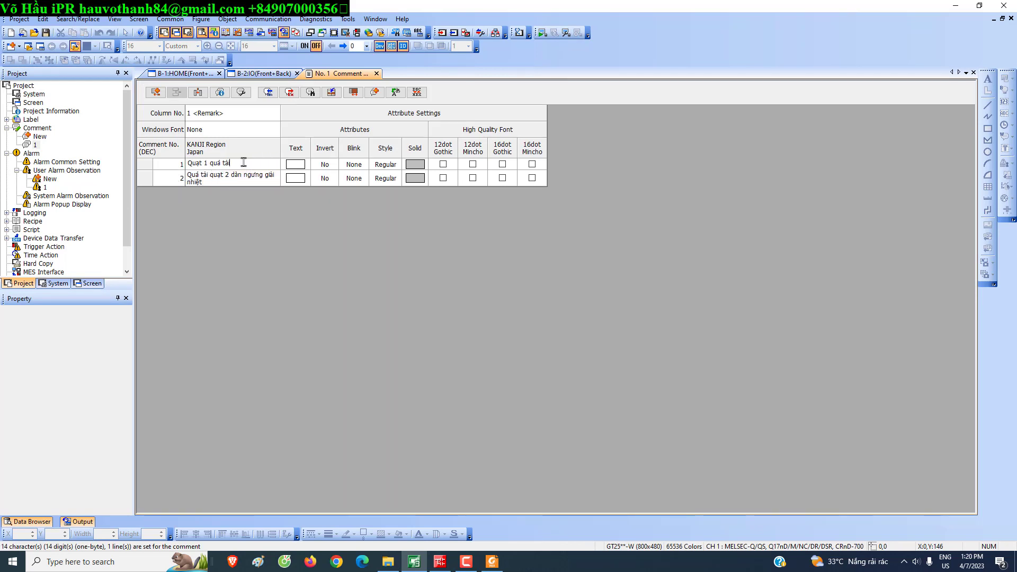
{"action": "left_click", "coordinate": [218, 185]}
{"action": "left_click", "coordinate": [233, 166]}
{"action": "left_click_drag", "start_coordinate": [230, 164], "coordinate": [159, 171]}
{"action": "left_click", "coordinate": [209, 183]}
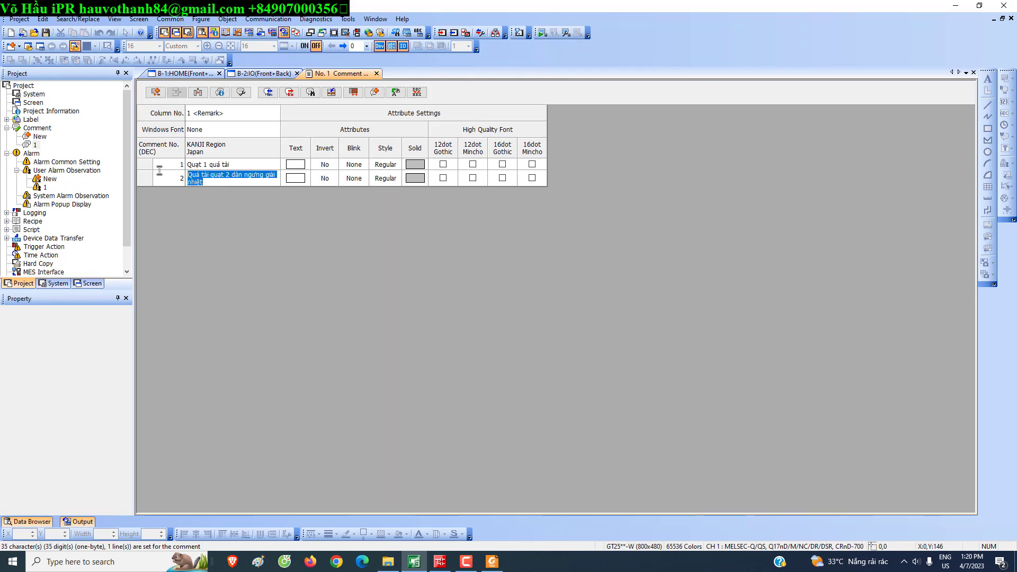
{"action": "key", "text": "ctrl+v"}
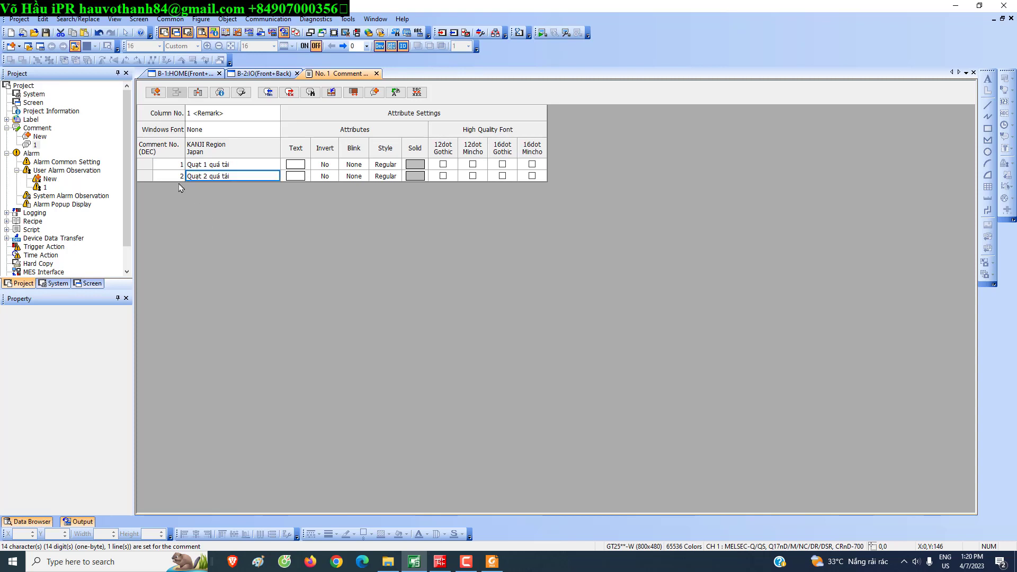
- Add comment 3 to the group with the text "Quạt 3 quá tải"
{"action": "left_click", "coordinate": [171, 178]}
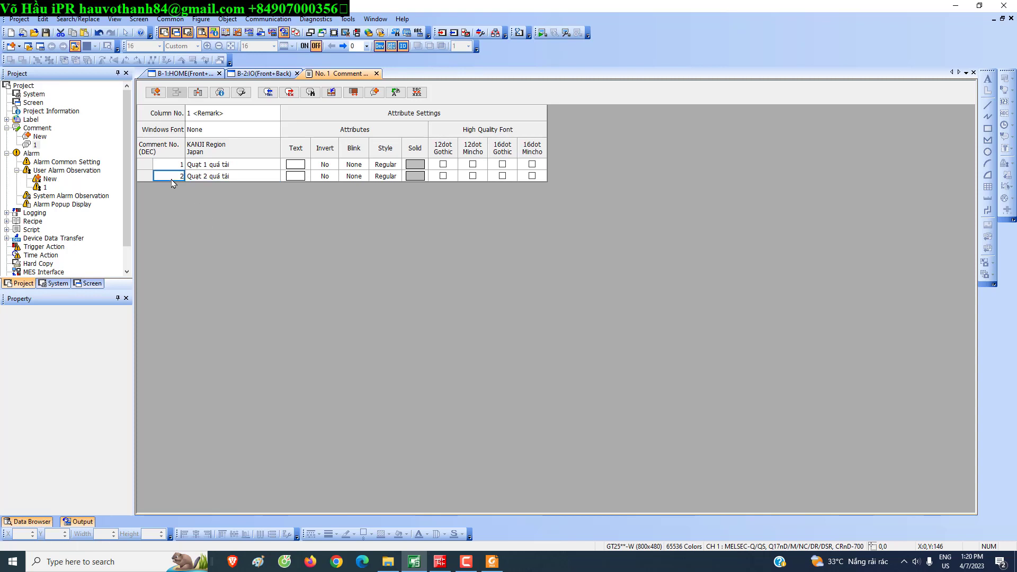
{"action": "left_click", "coordinate": [142, 177]}
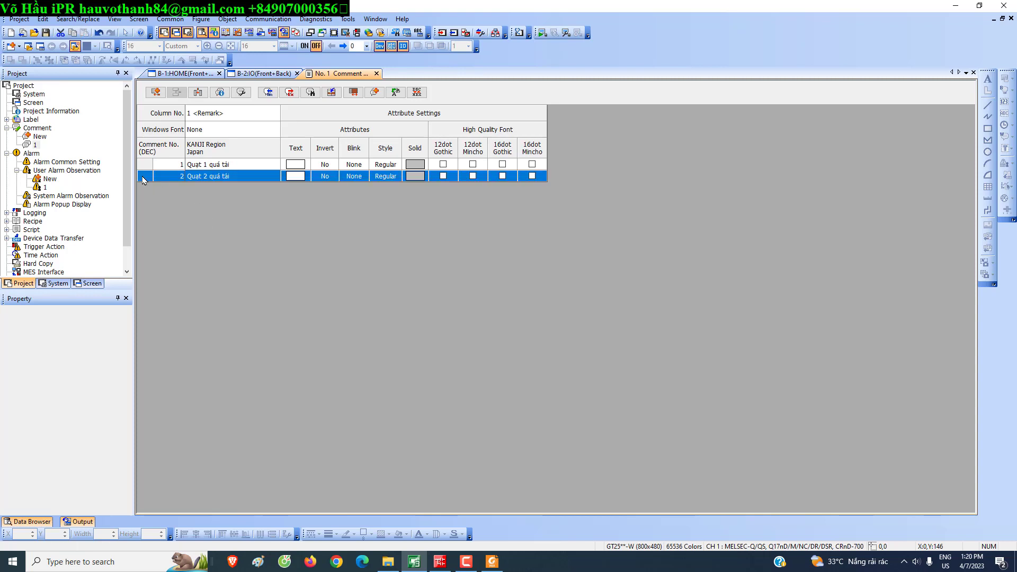
{"action": "left_click", "coordinate": [158, 95]}
{"action": "left_click", "coordinate": [226, 190]}
{"action": "key", "text": "ctrl+v"}
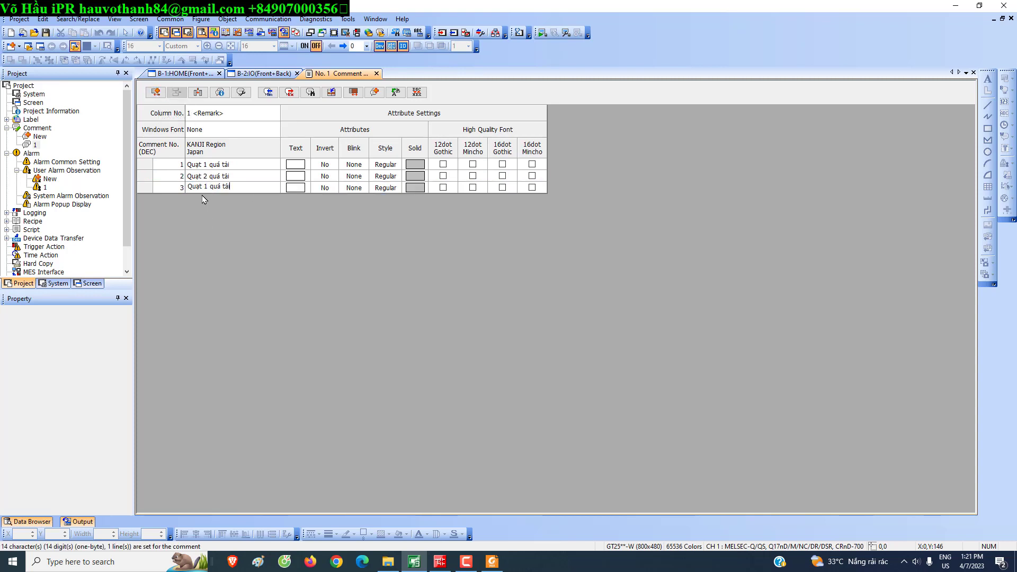
{"action": "key", "text": "BackSpace"}
{"action": "type", "text": "3"}
{"action": "left_click", "coordinate": [158, 191]}
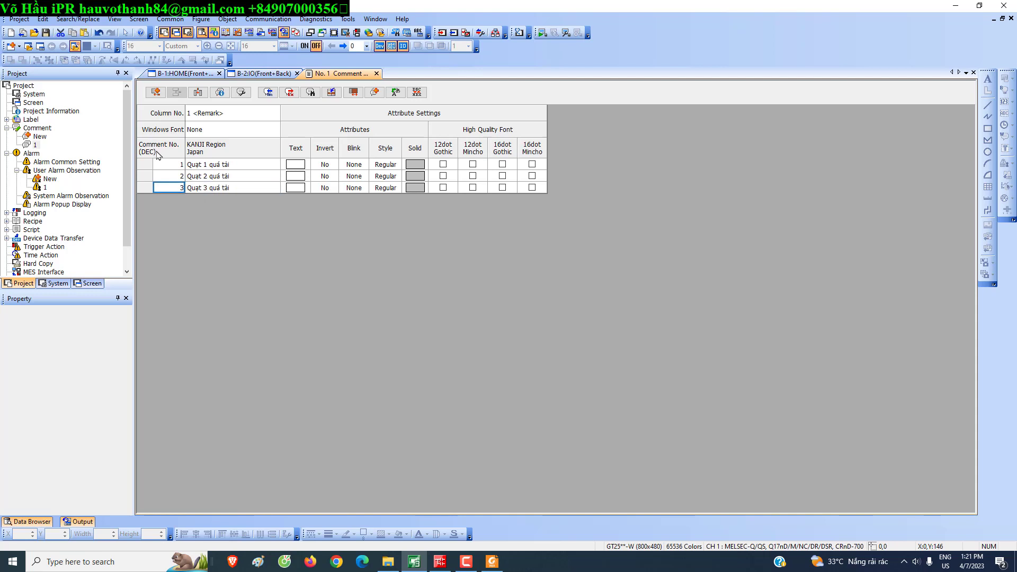
- Add comment 4 to the group with the text "Quạt 4 quá tải"
{"action": "left_click", "coordinate": [156, 92]}
{"action": "key", "text": "F2"}
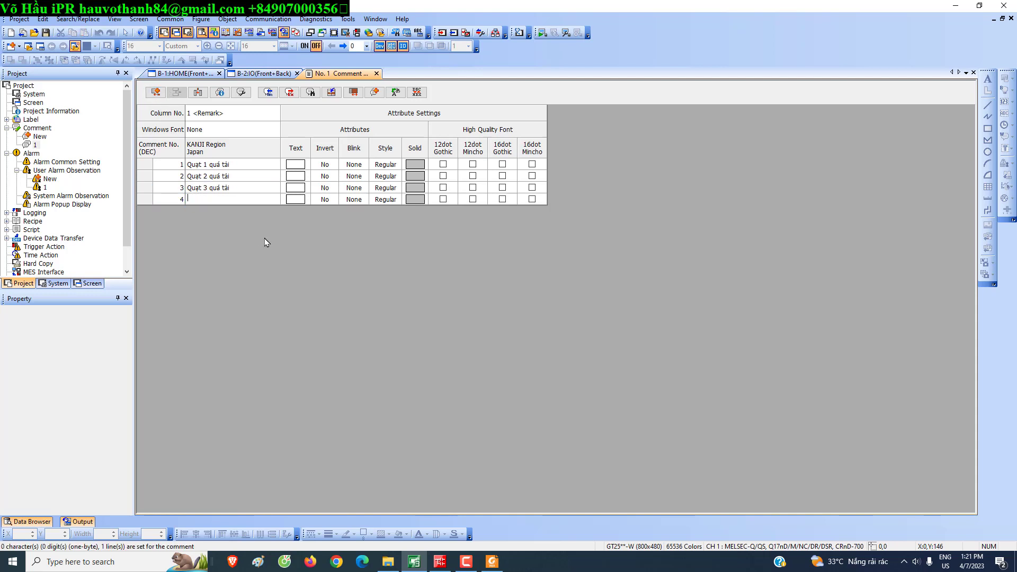
{"action": "key", "text": "ctrl+v"}
{"action": "key", "text": "BackSpace"}
{"action": "type", "text": "4"}
{"action": "left_click", "coordinate": [223, 263]}
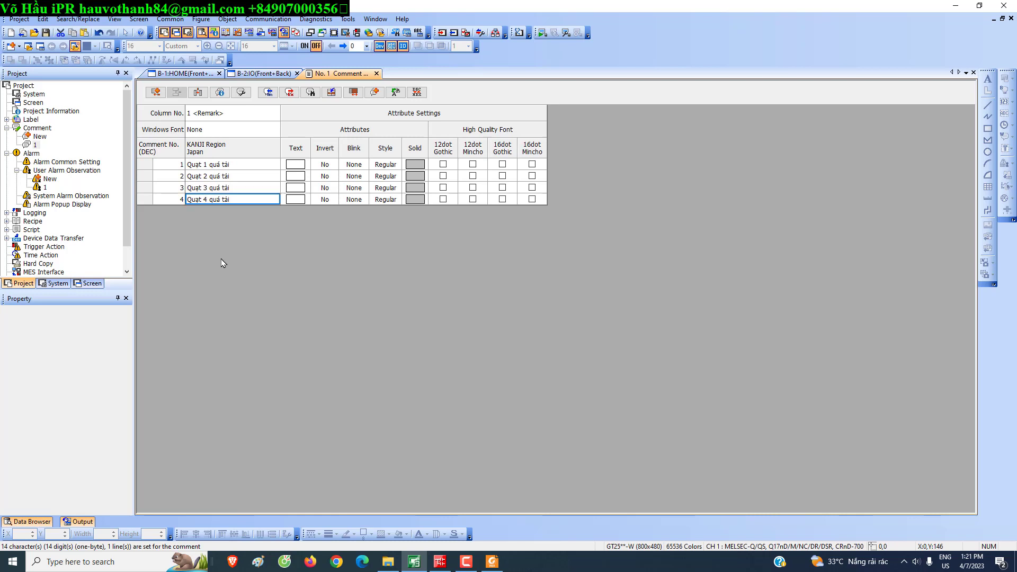
- Add comment 5 to the group with the text "Quạt 5 quá tải"
{"action": "left_click", "coordinate": [156, 92]}
{"action": "left_click", "coordinate": [197, 214]}
{"action": "key", "text": "ctrl+v"}
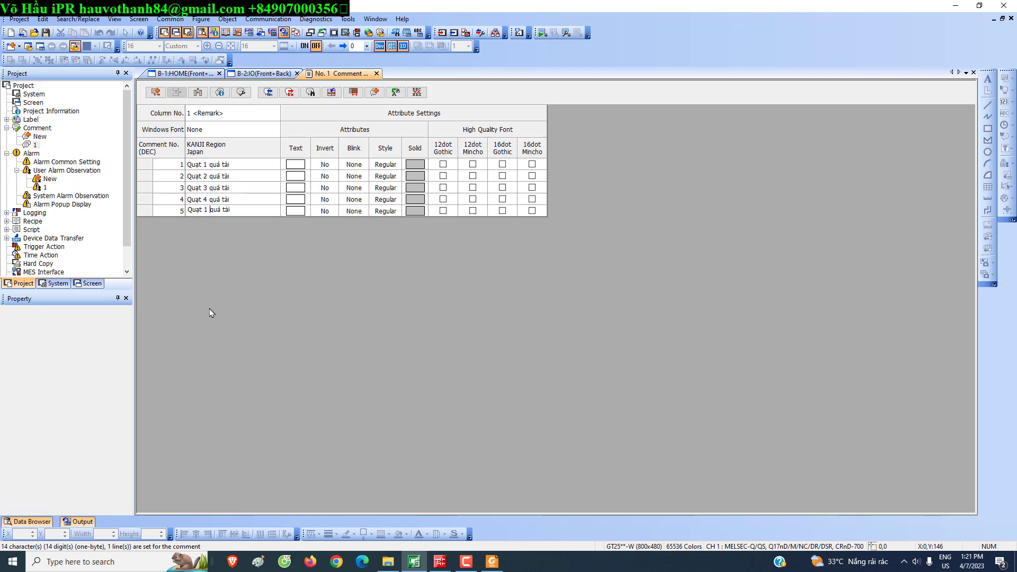
{"action": "key", "text": "Return"}
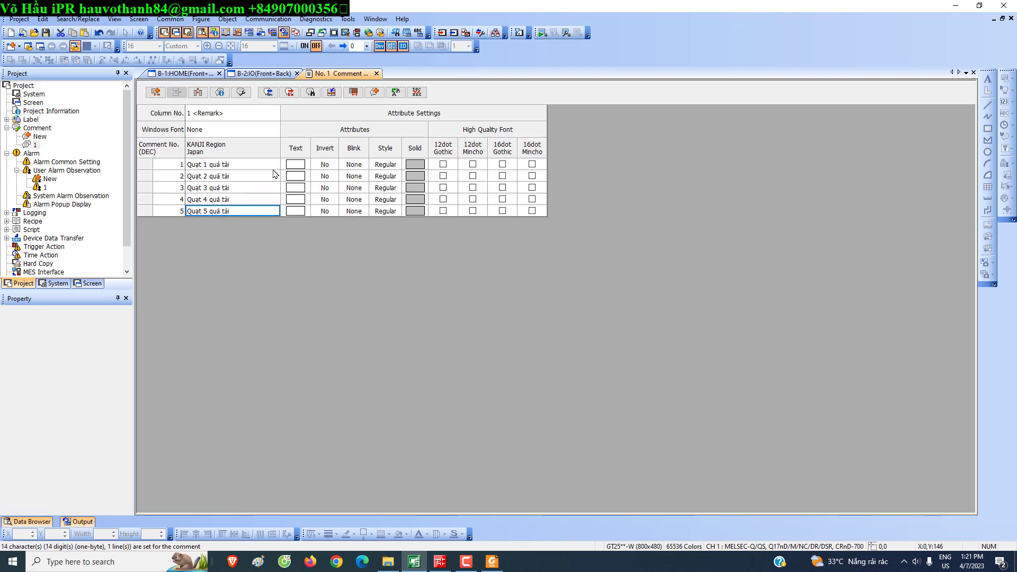
- Set the text colour of all five fan overload comments to red
{"action": "left_click", "coordinate": [149, 212]}
{"action": "left_click", "coordinate": [301, 163]}
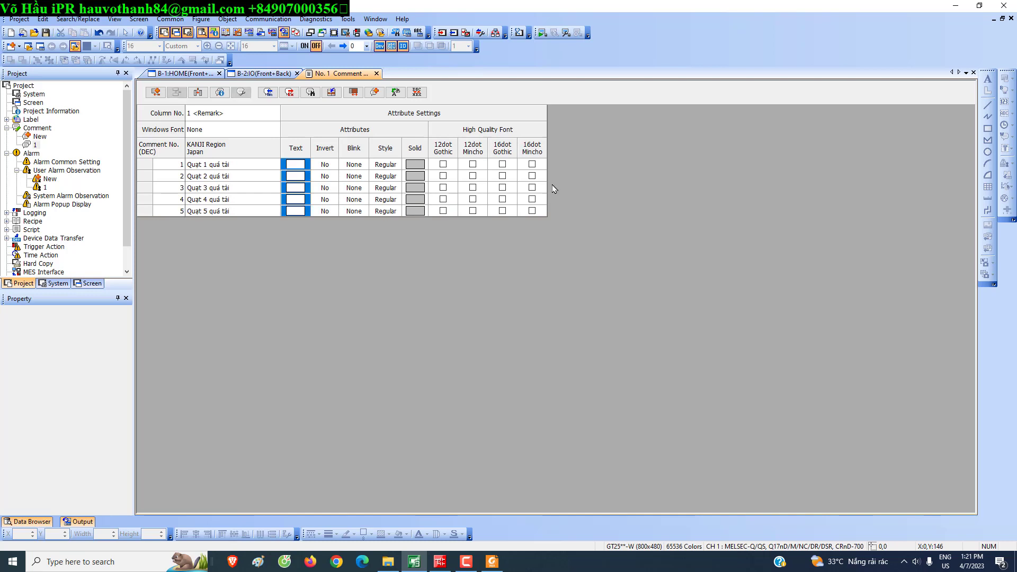
{"action": "left_click", "coordinate": [298, 166]}
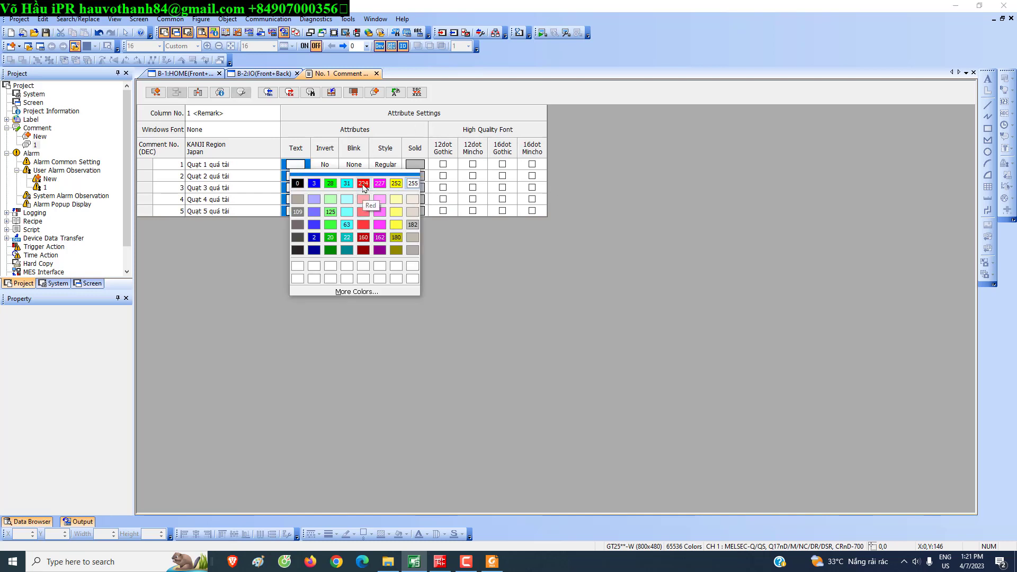
{"action": "left_click", "coordinate": [363, 183]}
{"action": "left_click", "coordinate": [234, 212]}
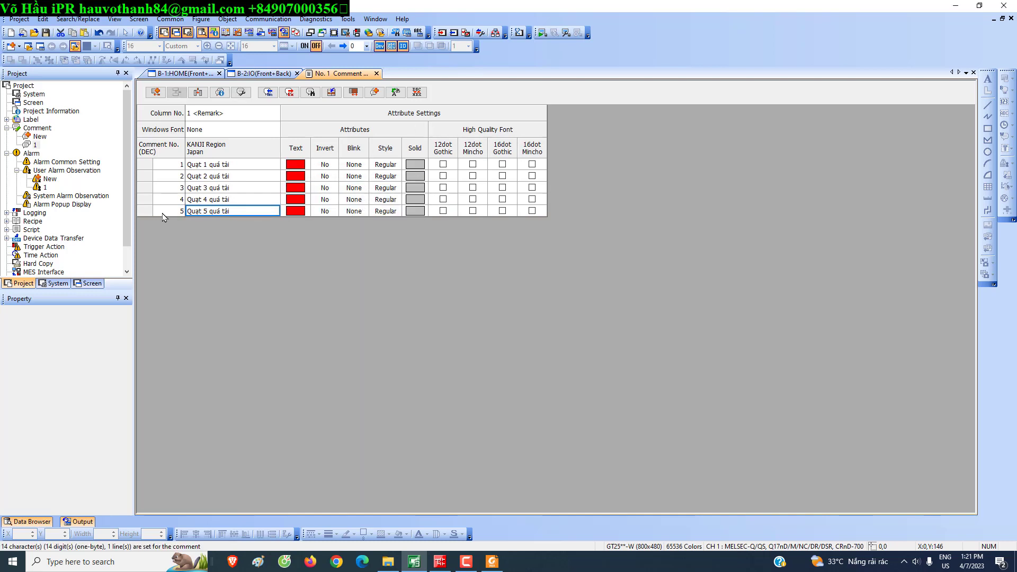
- Add comment 6 to the group with the text "Quạt 6 quá tải"
{"action": "left_click", "coordinate": [160, 93]}
{"action": "double_click", "coordinate": [194, 222]}
{"action": "key", "text": "ctrl+v"}
{"action": "left_click", "coordinate": [205, 222]}
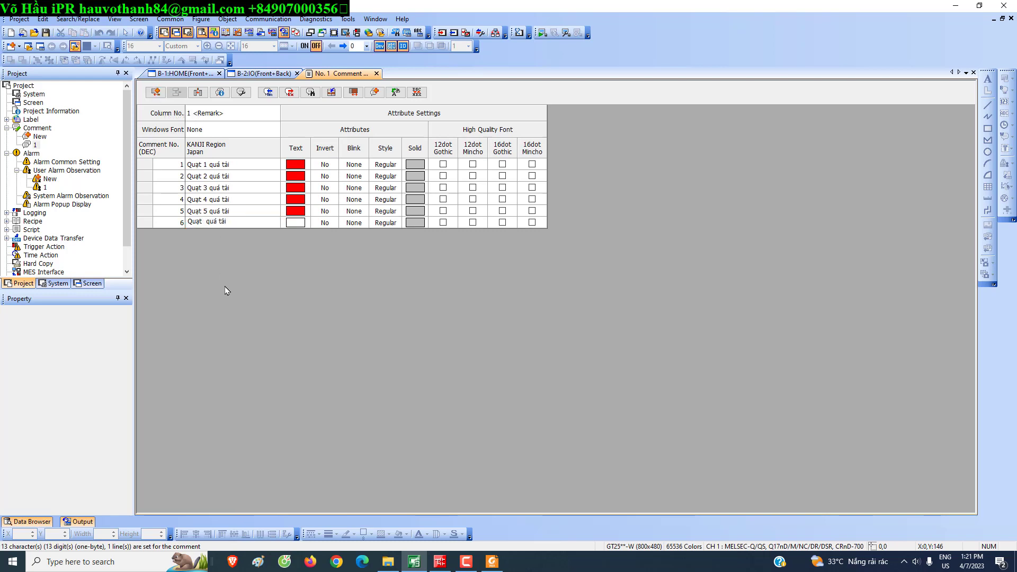
{"action": "type", "text": "5"}
{"action": "left_click", "coordinate": [203, 259]}
- Look up the high-level input on the DI1 page of the schematic and add comment 7 with the text "Mức lỏng cao BTD"
{"action": "left_click", "coordinate": [492, 561]}
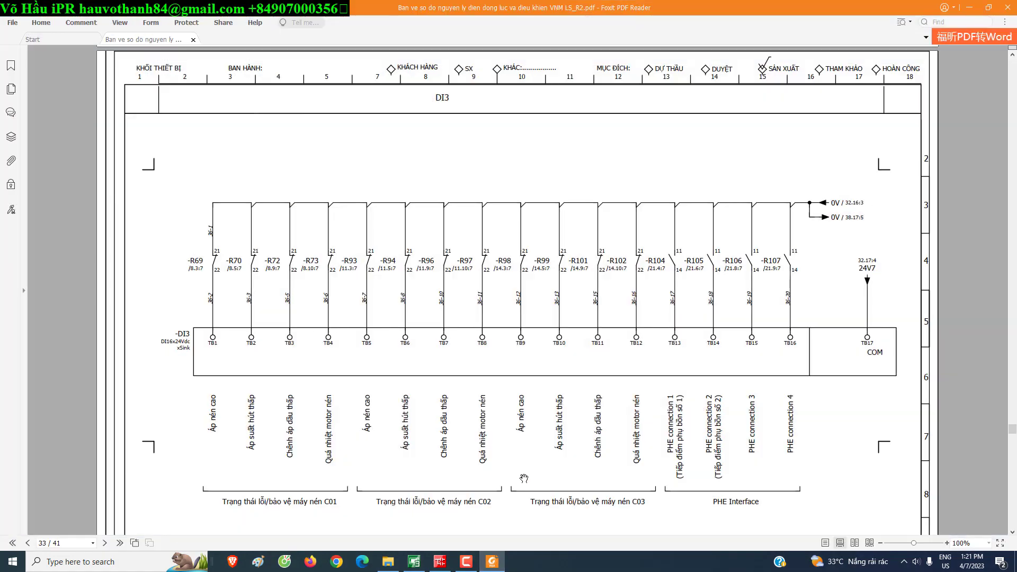
{"action": "scroll", "coordinate": [524, 478], "scroll_direction": "up", "scroll_amount": 4}
{"action": "scroll", "coordinate": [532, 477], "scroll_direction": "up", "scroll_amount": 12}
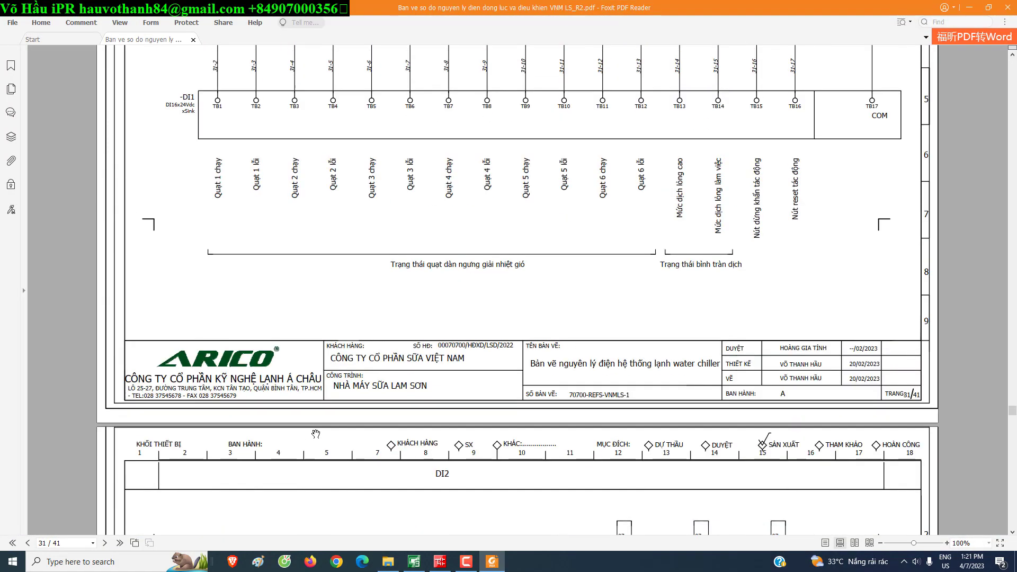
{"action": "left_click", "coordinate": [969, 8]}
{"action": "left_click", "coordinate": [149, 223]}
{"action": "left_click", "coordinate": [177, 94]}
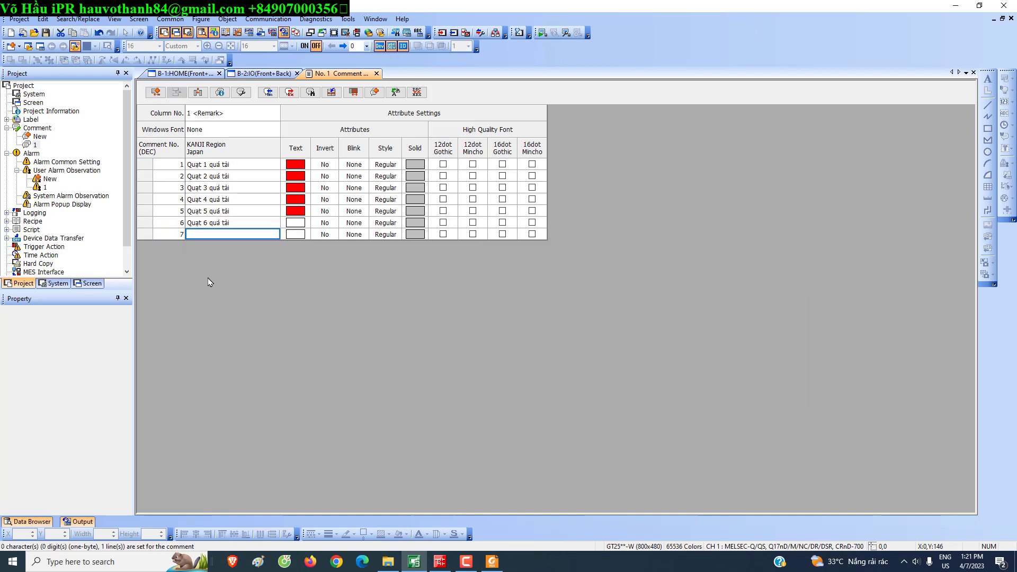
{"action": "double_click", "coordinate": [201, 238]}
{"action": "type", "text": "Mức lỏng cao BTD"}
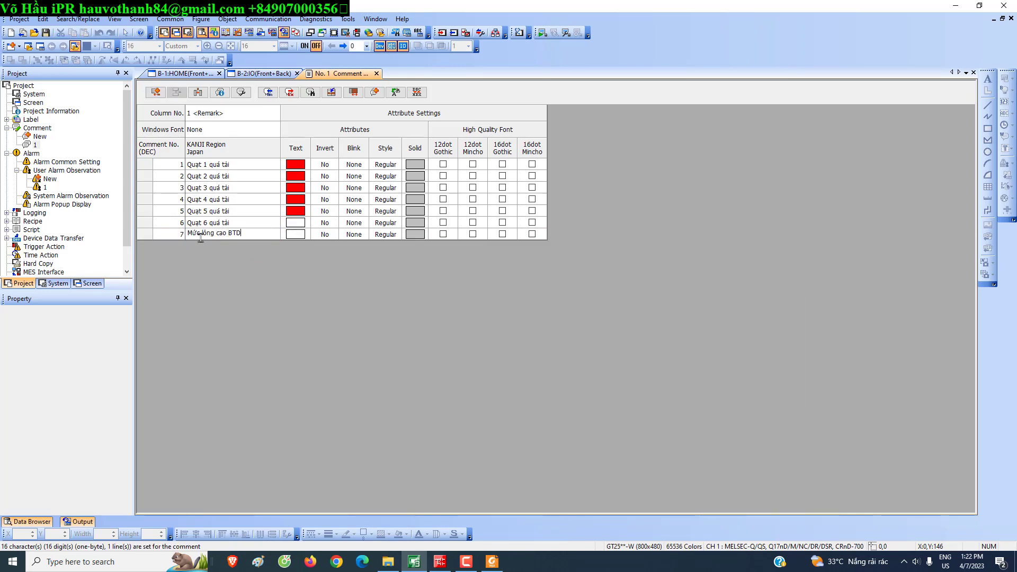
- Open the BAN VE LAP DAT drawing PDF from the "Ban ve lanh 17032022" folder of the 37. Vinamilk Lam Son project
{"action": "left_click", "coordinate": [388, 562]}
{"action": "left_click", "coordinate": [228, 84]}
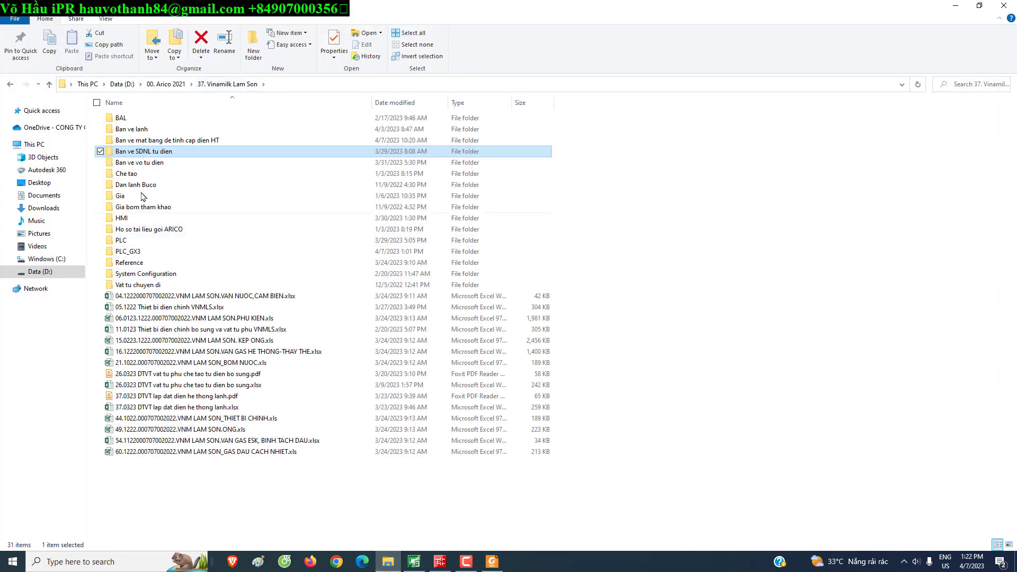
{"action": "double_click", "coordinate": [135, 129]}
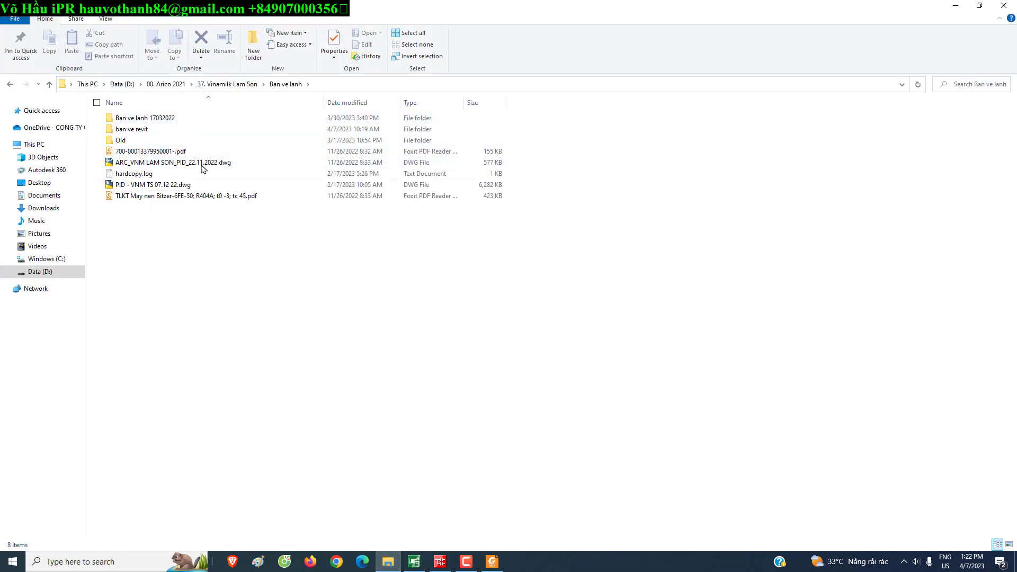
{"action": "double_click", "coordinate": [140, 117]}
{"action": "left_click", "coordinate": [10, 85]}
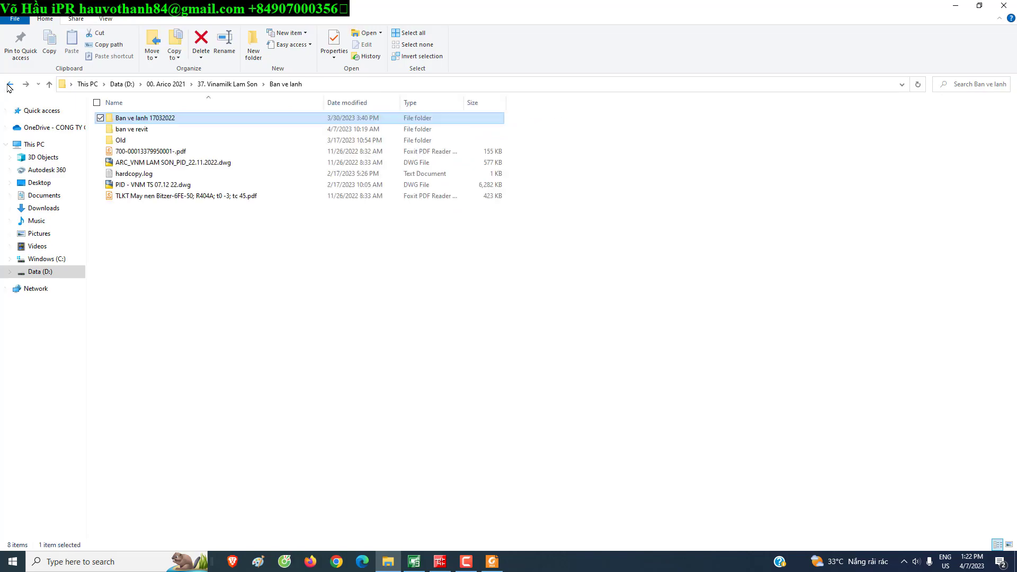
{"action": "double_click", "coordinate": [141, 118]}
{"action": "double_click", "coordinate": [141, 118]}
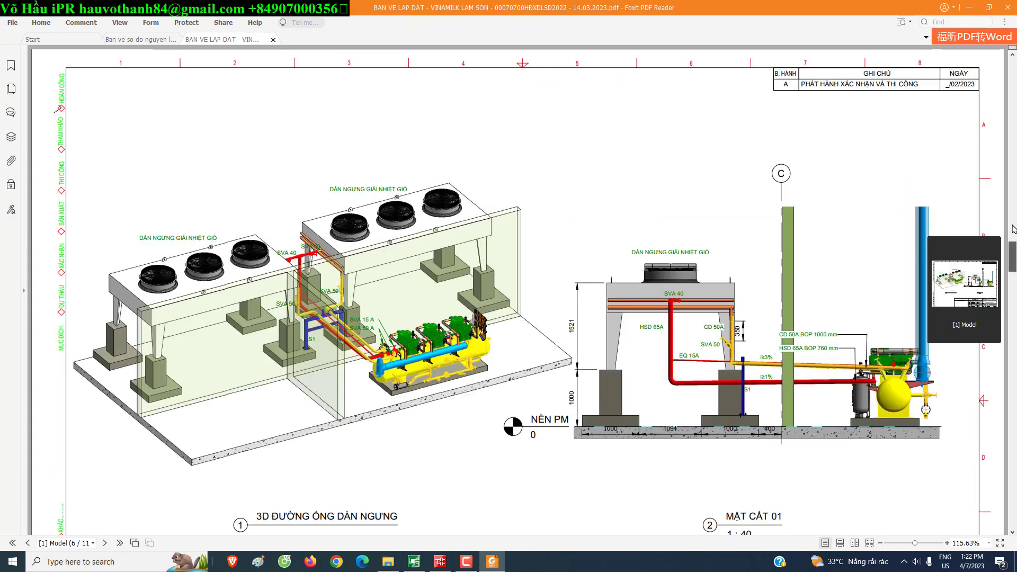
- Examine the name of the overflow and liquid-separator vessel on the piping diagram, page 3, and return to the comment list
{"action": "left_click_drag", "start_coordinate": [1014, 229], "coordinate": [1014, 158]}
{"action": "scroll", "coordinate": [445, 312], "scroll_direction": "up", "scroll_amount": 1}
{"action": "scroll", "coordinate": [445, 313], "scroll_direction": "up", "scroll_amount": 1}
{"action": "scroll", "coordinate": [540, 309], "scroll_direction": "down", "scroll_amount": 2}
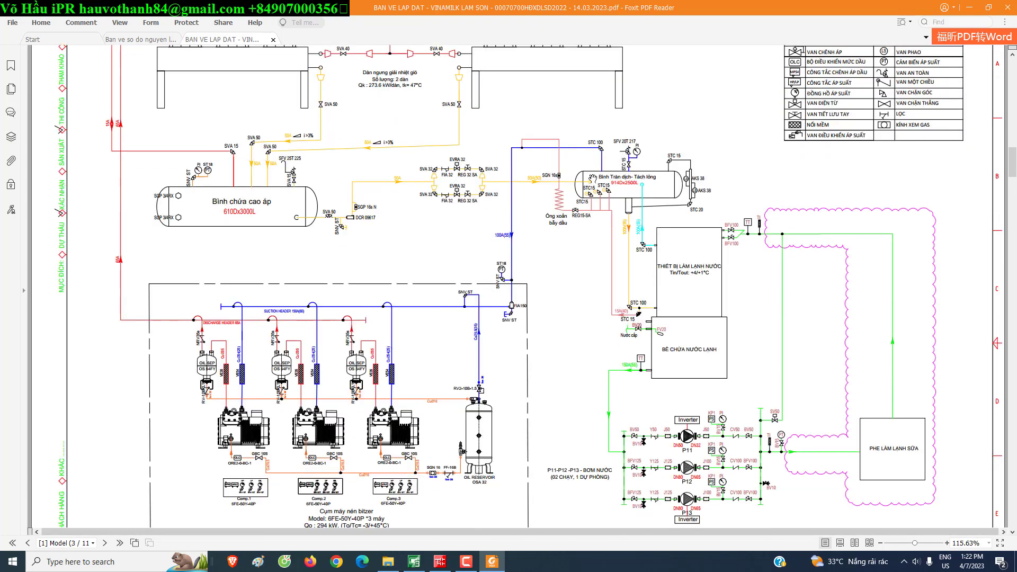
{"action": "scroll", "coordinate": [662, 205], "scroll_direction": "up", "scroll_amount": 4}
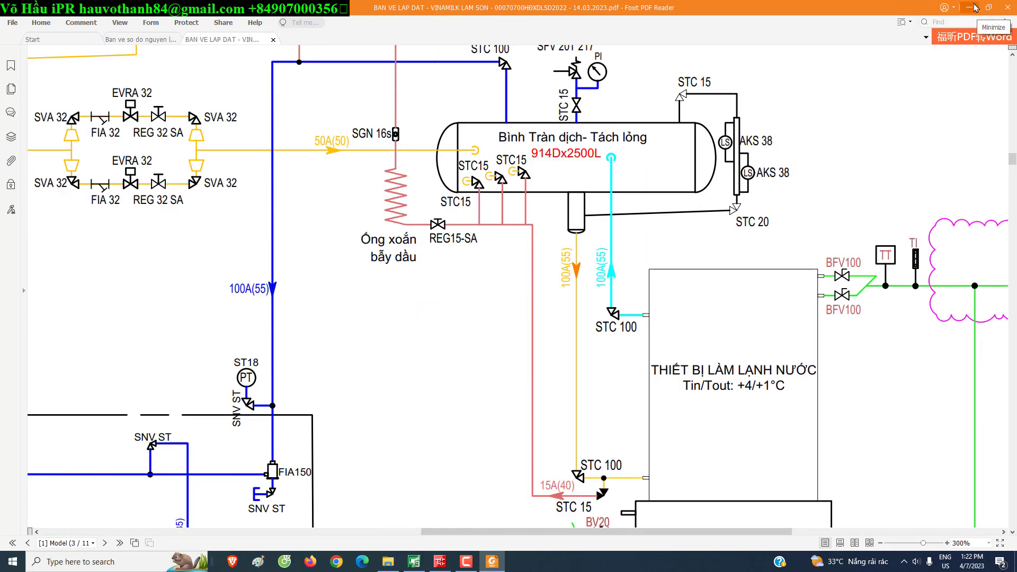
{"action": "left_click", "coordinate": [978, 8]}
{"action": "key", "text": "alt+Tab"}
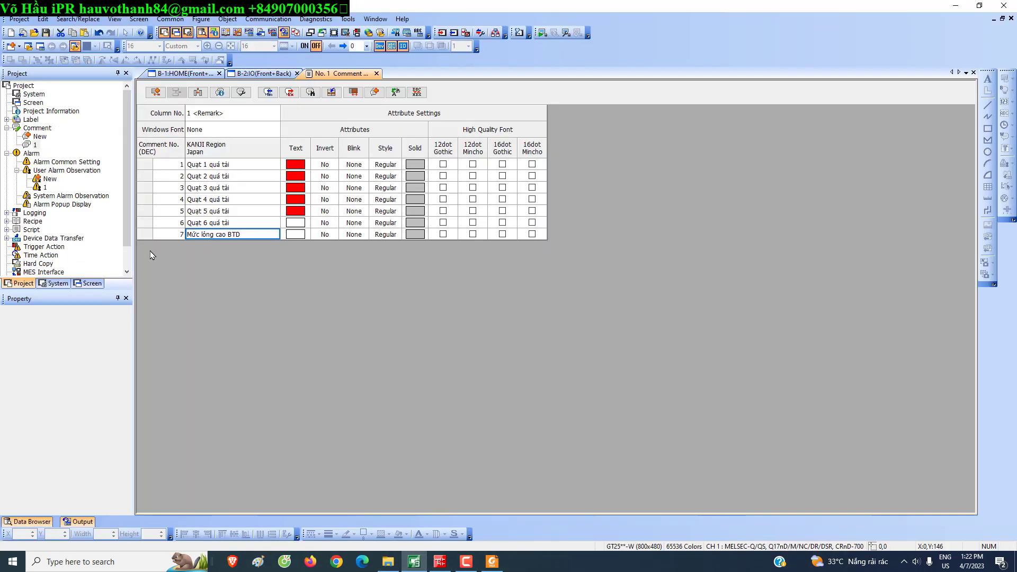
- Change the text of comment 7 to "Mức lỏng cao bình tràn dịch", checking the wording against the vessel on the piping diagram
{"action": "double_click", "coordinate": [236, 234]}
{"action": "key", "text": "BackSpace"}
{"action": "key", "text": "BackSpace"}
{"action": "key", "text": "BackSpace"}
{"action": "type", "text": "bin"}
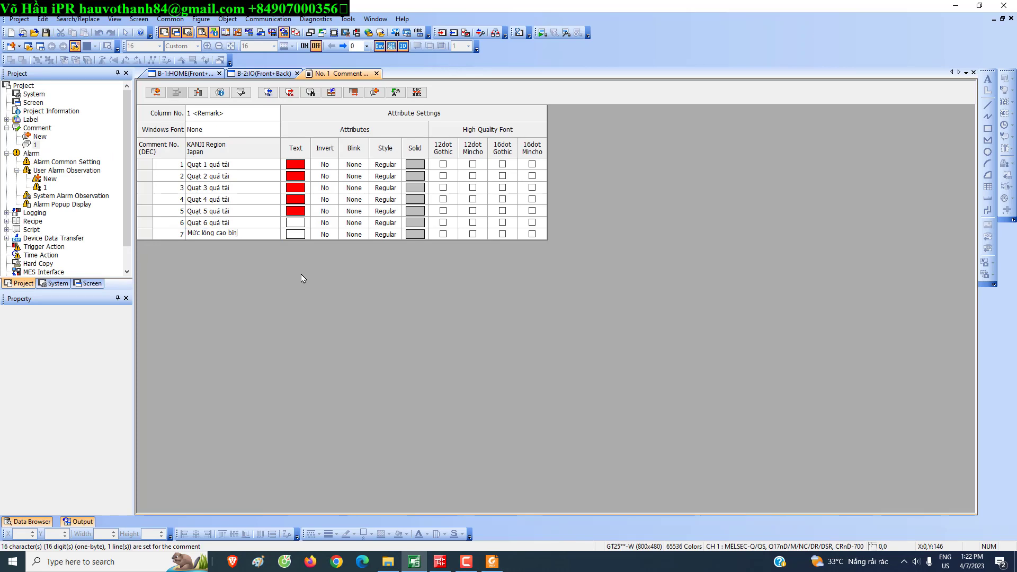
{"action": "type", "text": "hf tranf"}
{"action": "type", "text": " dịch"}
{"action": "left_click", "coordinate": [333, 345]}
{"action": "left_click", "coordinate": [495, 566]}
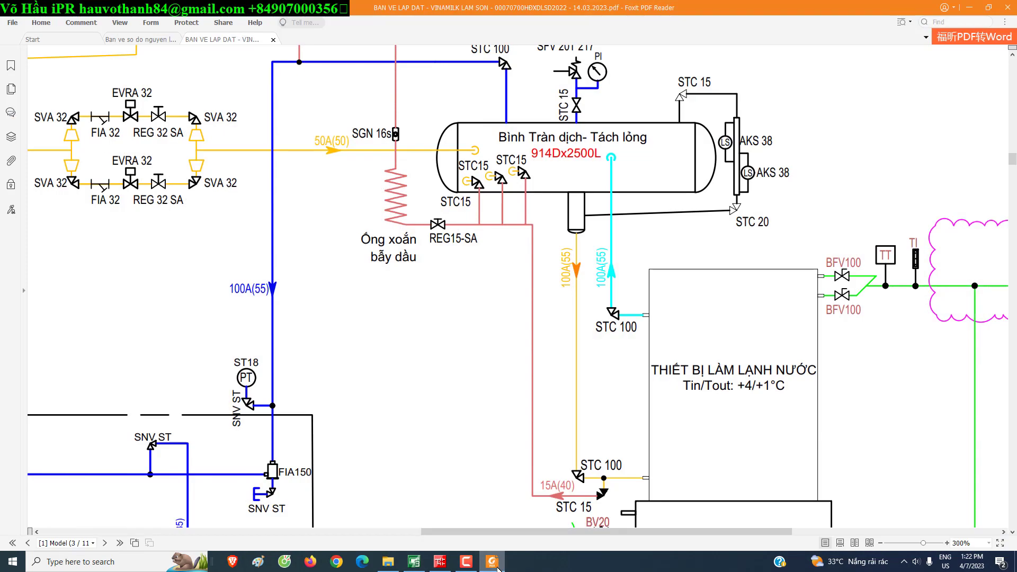
{"action": "left_click", "coordinate": [967, 8]}
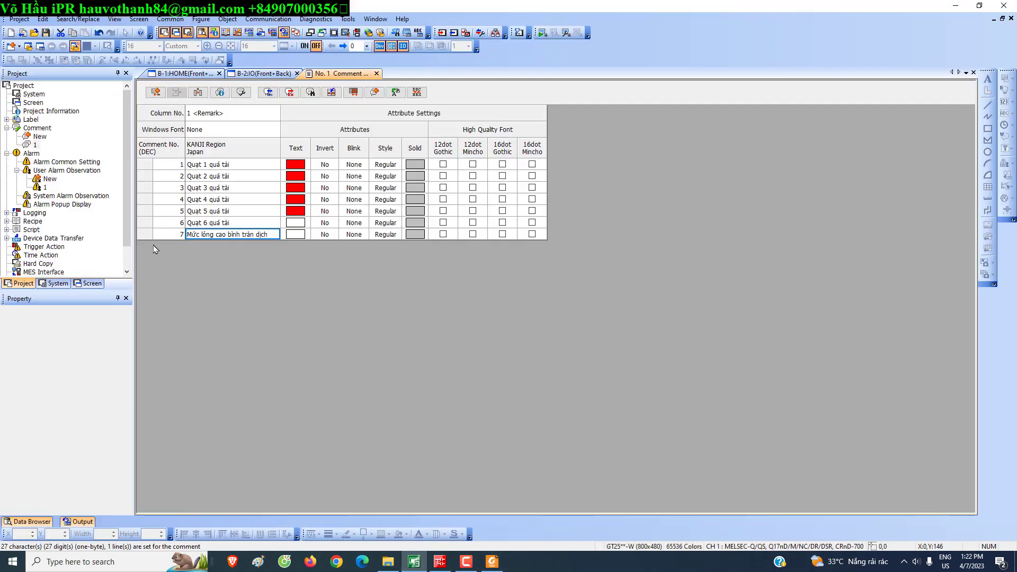
- Add comment 8 with the text "Nút dừng khẩn tác động" and append an empty comment 9
{"action": "left_click", "coordinate": [156, 93]}
{"action": "left_click", "coordinate": [198, 246]}
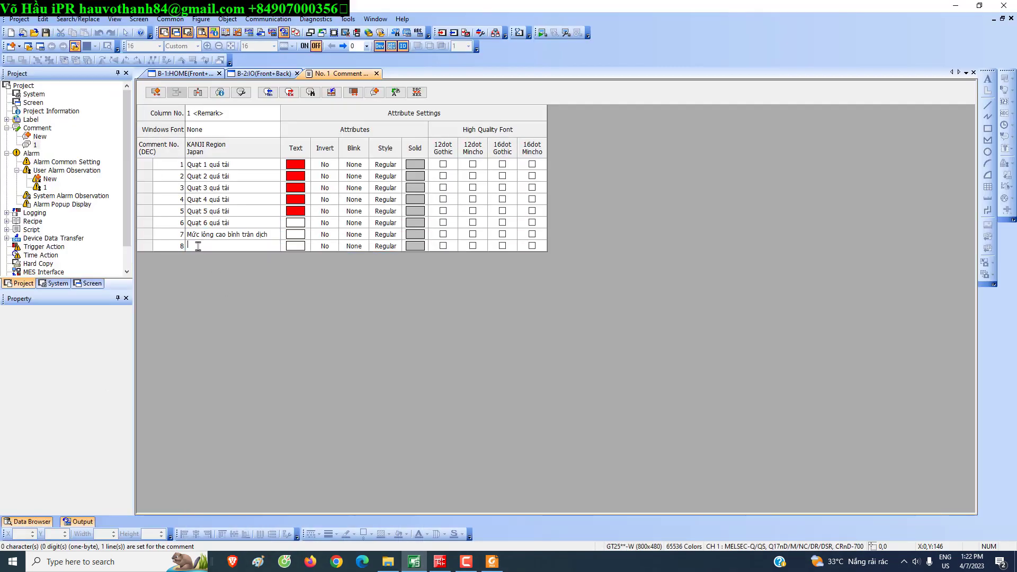
{"action": "type", "text": "Nứt dừng khẩn tác động"}
{"action": "left_click", "coordinate": [178, 297]}
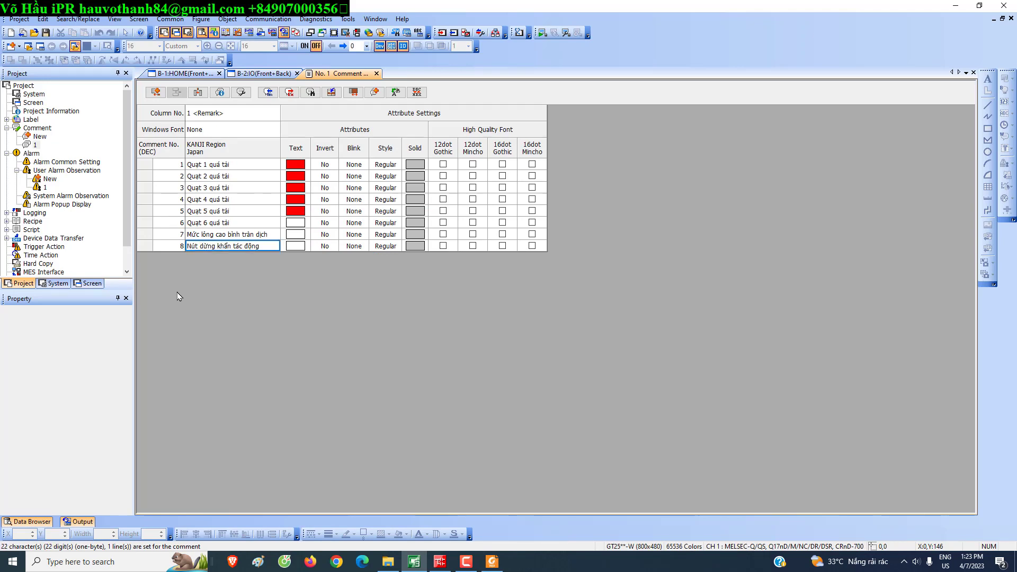
{"action": "left_click", "coordinate": [146, 248]}
{"action": "left_click", "coordinate": [157, 95]}
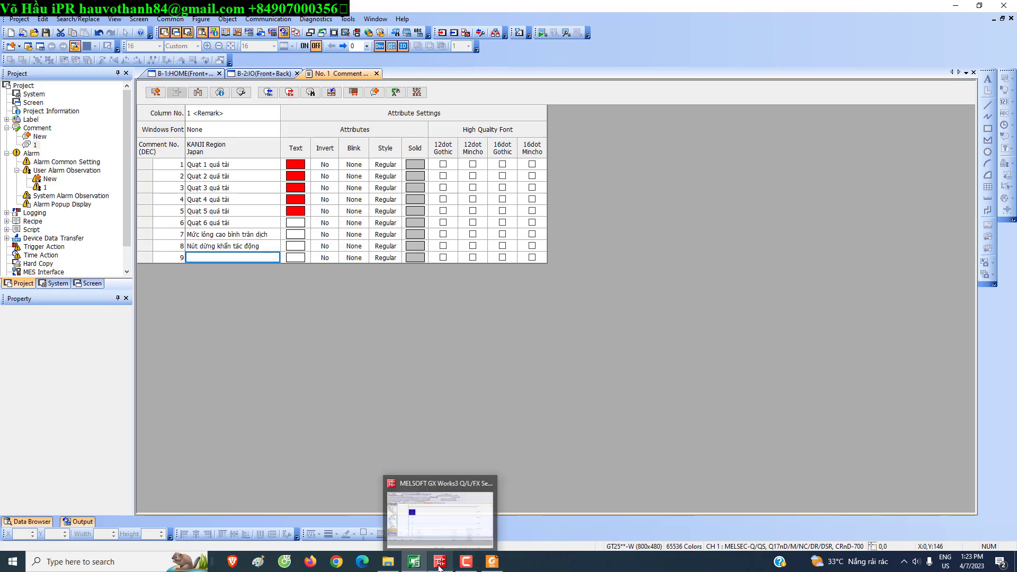
- Switch to GX Works3 and examine the Read IO ladder for the fault inputs that follow the emergency stop
{"action": "left_click", "coordinate": [439, 562]}
{"action": "key", "text": "Down"}
{"action": "key", "text": "Down"}
{"action": "key", "text": "Down"}
{"action": "key", "text": "Down"}
{"action": "key", "text": "Down"}
{"action": "key", "text": "Down"}
{"action": "key", "text": "Down"}
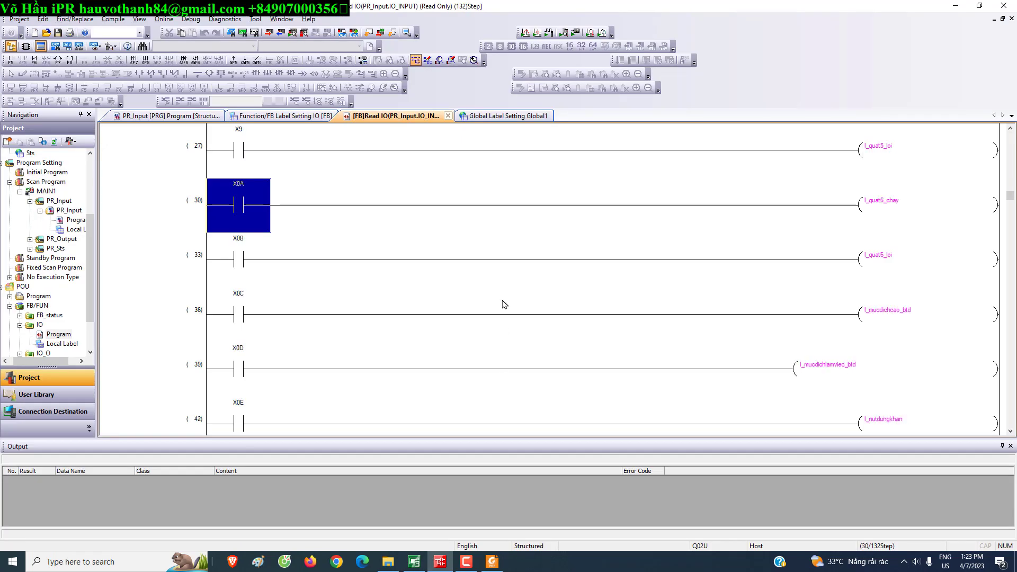
{"action": "key", "text": "Down"}
{"action": "key", "text": "Down"}
{"action": "key", "text": "Down"}
{"action": "key", "text": "Down"}
{"action": "key", "text": "Down"}
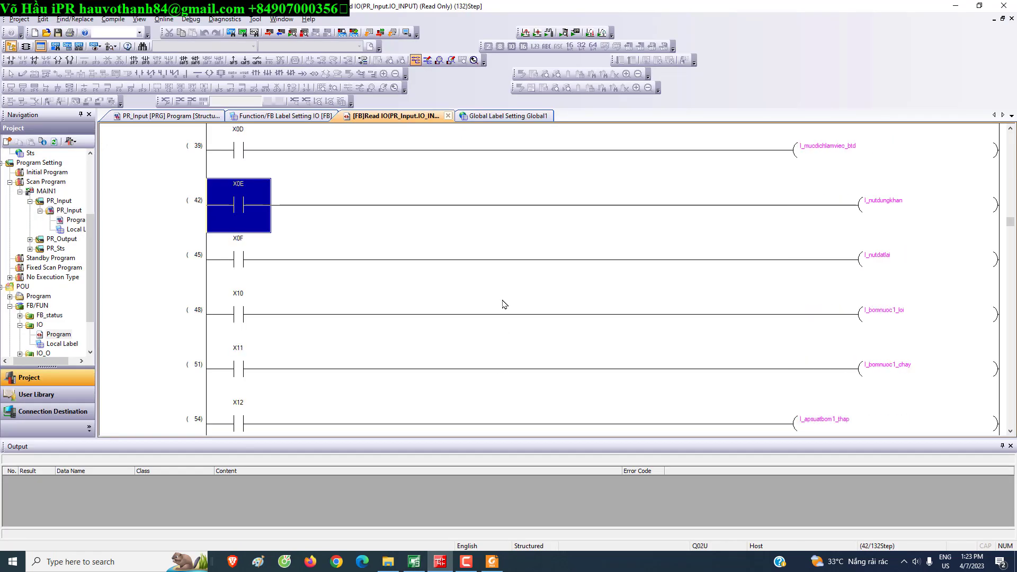
{"action": "left_click", "coordinate": [493, 562]}
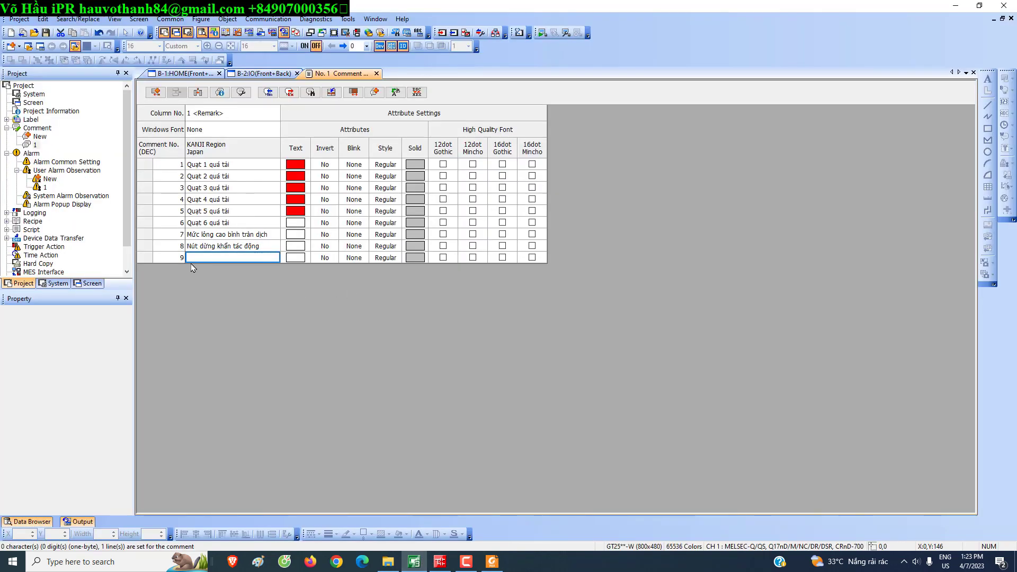
- Enter the text "Bơm nước 1 qua" in comment 9
{"action": "type", "text": "Bơm nước "}
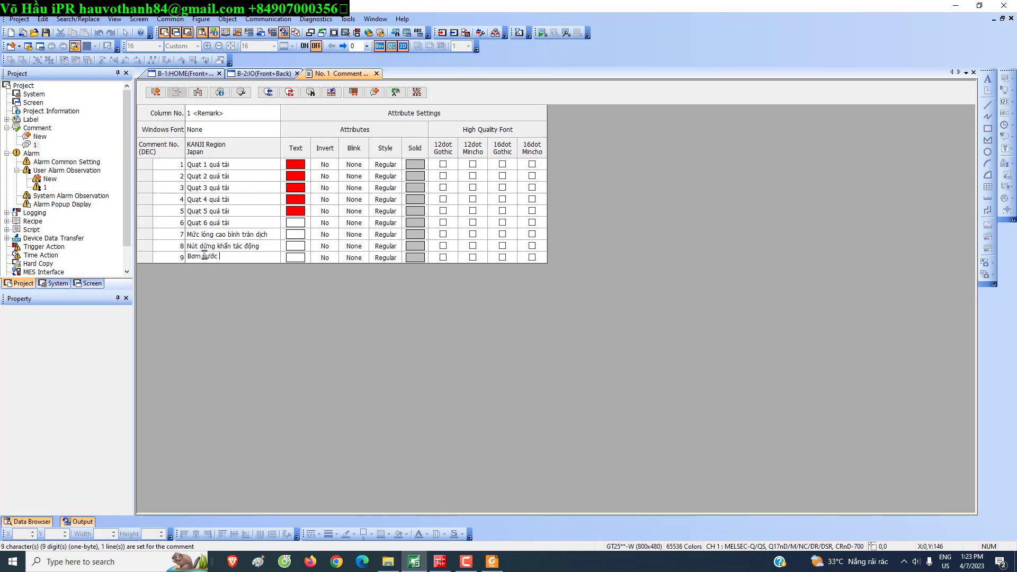
{"action": "type", "text": "1 loi"}
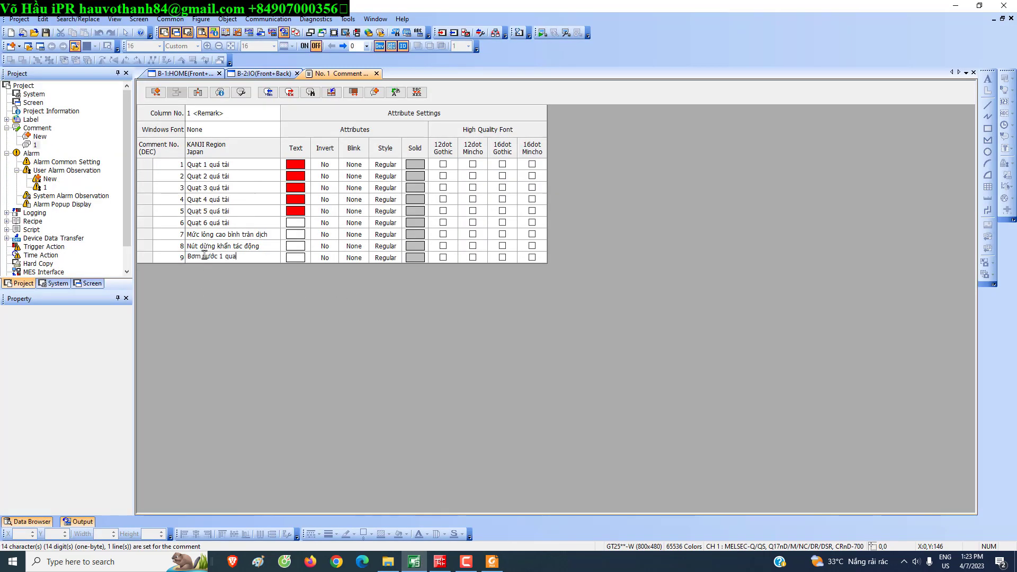
{"action": "key", "text": "Return"}
- Examine the DI2 input labels and the "Bơm nước số 1 (VFD)" circuit in the schematic to check the water pump 1 fault signal
{"action": "left_click", "coordinate": [493, 562]}
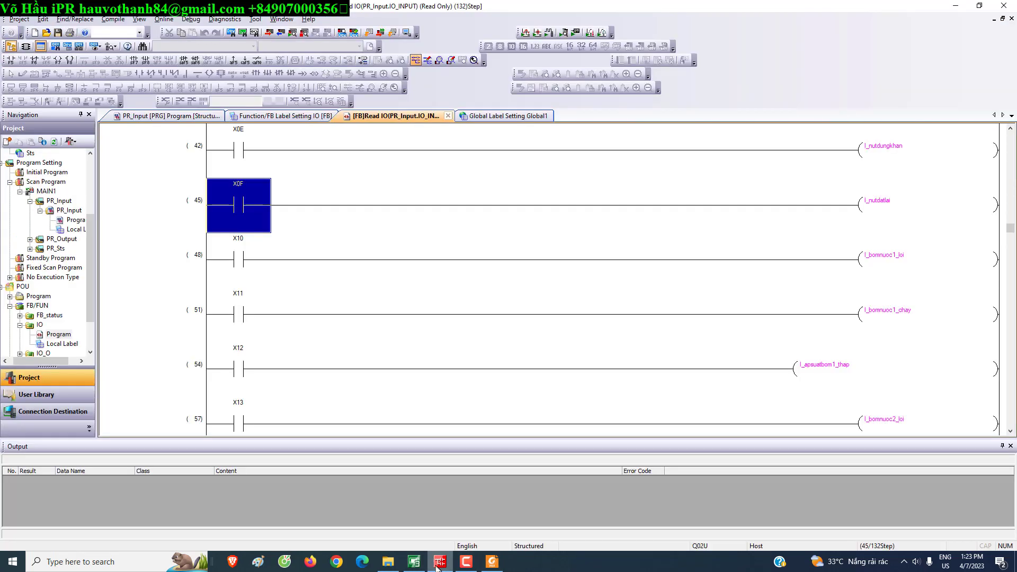
{"action": "left_click", "coordinate": [493, 563]}
{"action": "left_click", "coordinate": [143, 39]}
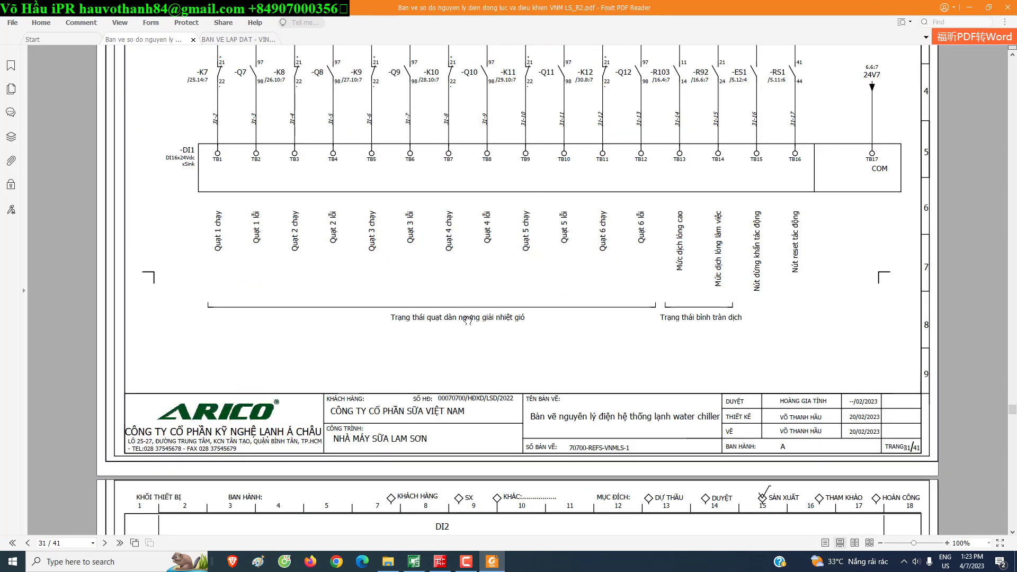
{"action": "scroll", "coordinate": [306, 283], "scroll_direction": "down", "scroll_amount": 10}
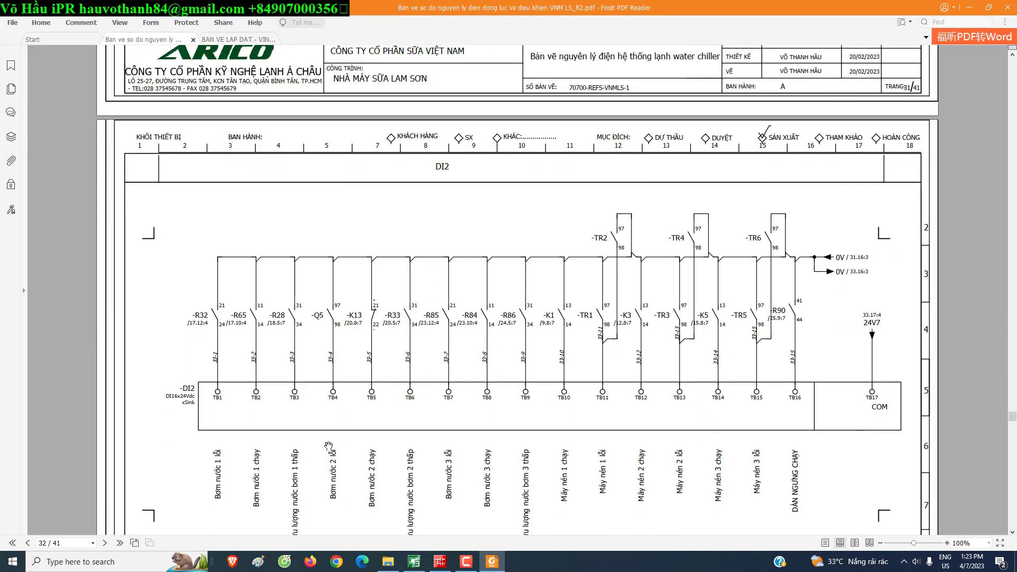
{"action": "scroll", "coordinate": [932, 392], "scroll_direction": "down", "scroll_amount": 2, "text": "ctrl"}
{"action": "scroll", "coordinate": [932, 393], "scroll_direction": "up", "scroll_amount": 1}
{"action": "left_click_drag", "start_coordinate": [1012, 413], "coordinate": [1013, 239]}
{"action": "scroll", "coordinate": [612, 442], "scroll_direction": "down", "scroll_amount": 15}
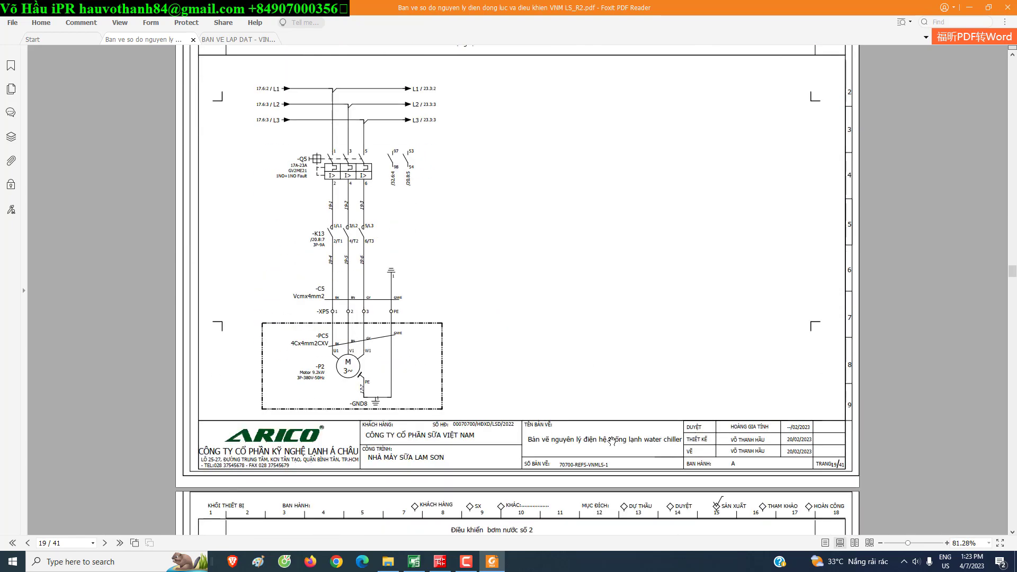
{"action": "scroll", "coordinate": [612, 441], "scroll_direction": "up", "scroll_amount": 10}
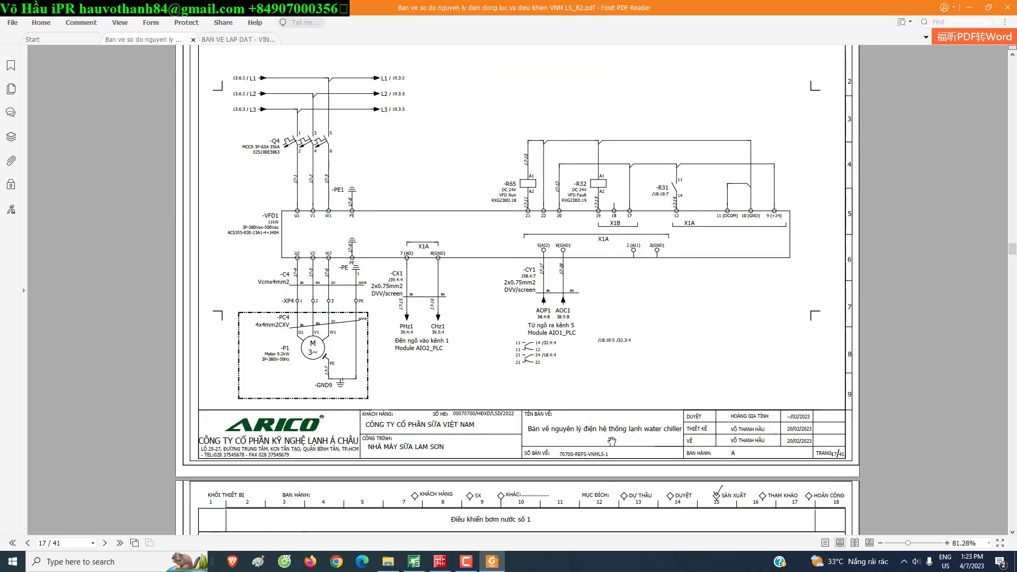
{"action": "scroll", "coordinate": [612, 441], "scroll_direction": "up", "scroll_amount": 1}
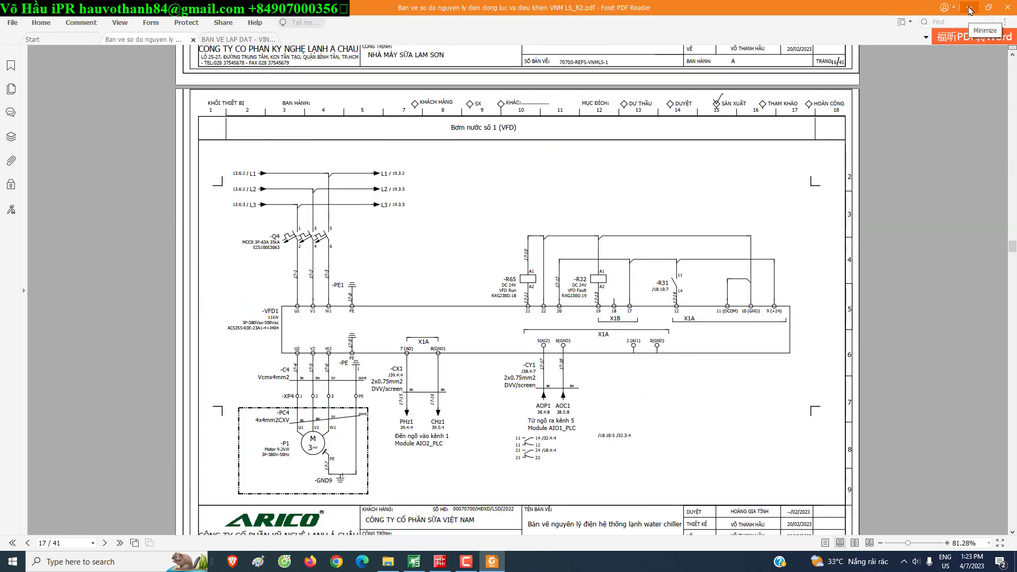
{"action": "left_click", "coordinate": [969, 8]}
{"action": "left_click", "coordinate": [492, 562]}
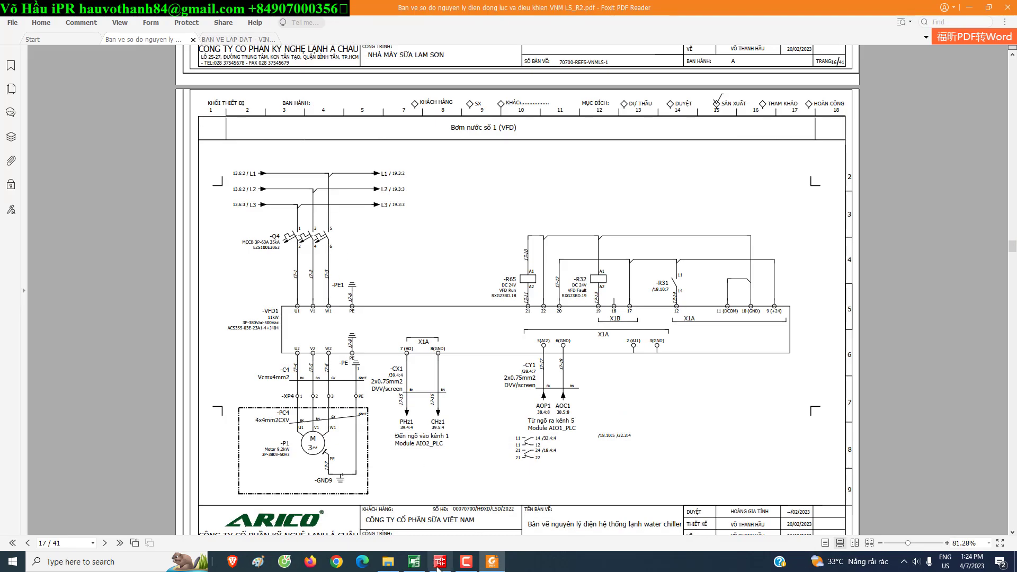
- Return to the comment list and change the text of comment 9 to "Bơm nước 1 lỗi"
{"action": "left_click", "coordinate": [414, 562]}
{"action": "left_click", "coordinate": [249, 258]}
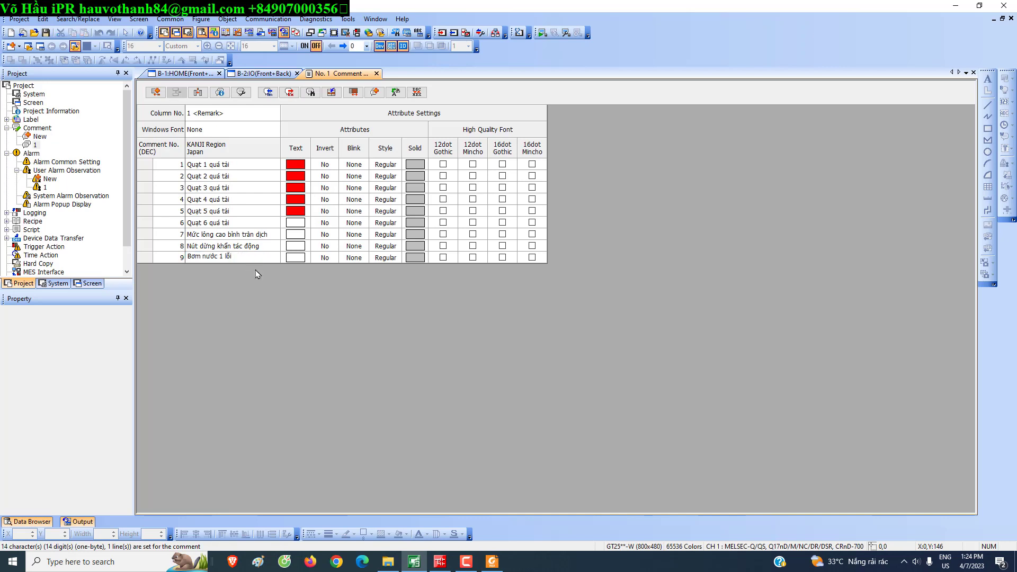
{"action": "left_click", "coordinate": [170, 257]}
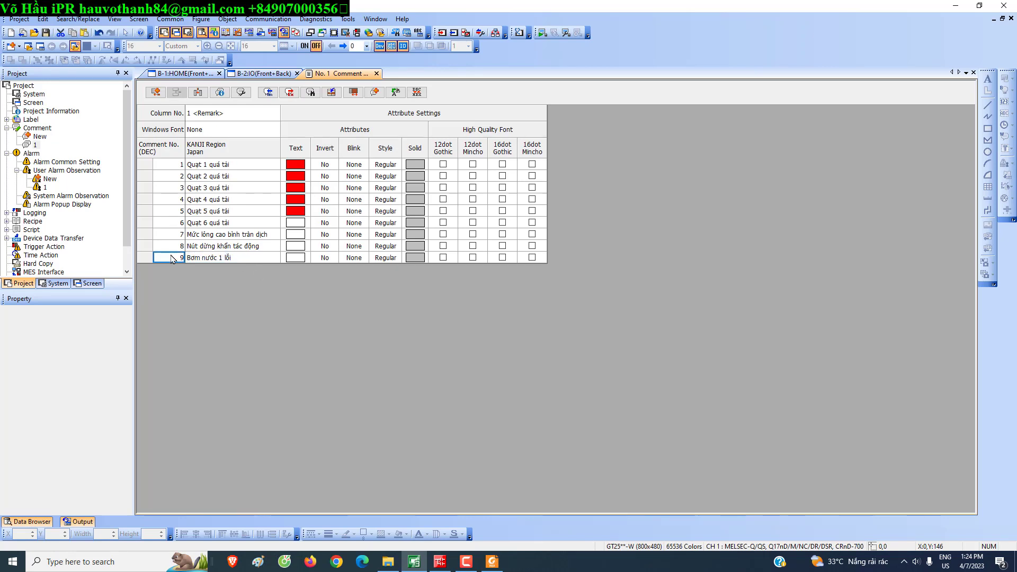
- Add comment 10 to the group with the text "Bơm nước 2 lỗi"
{"action": "left_click", "coordinate": [164, 95]}
{"action": "type", "text": "Bơm nước "}
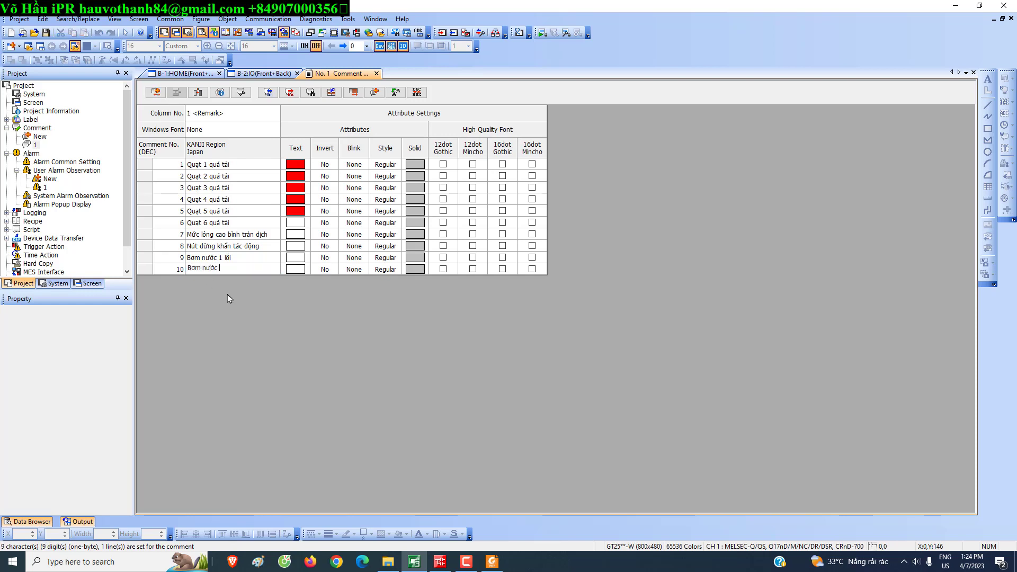
{"action": "type", "text": "2 lo"}
{"action": "key", "text": "Return"}
- Add comment 11 to the group with the text "Bơm nước 3 lỗi"
{"action": "left_click", "coordinate": [157, 93]}
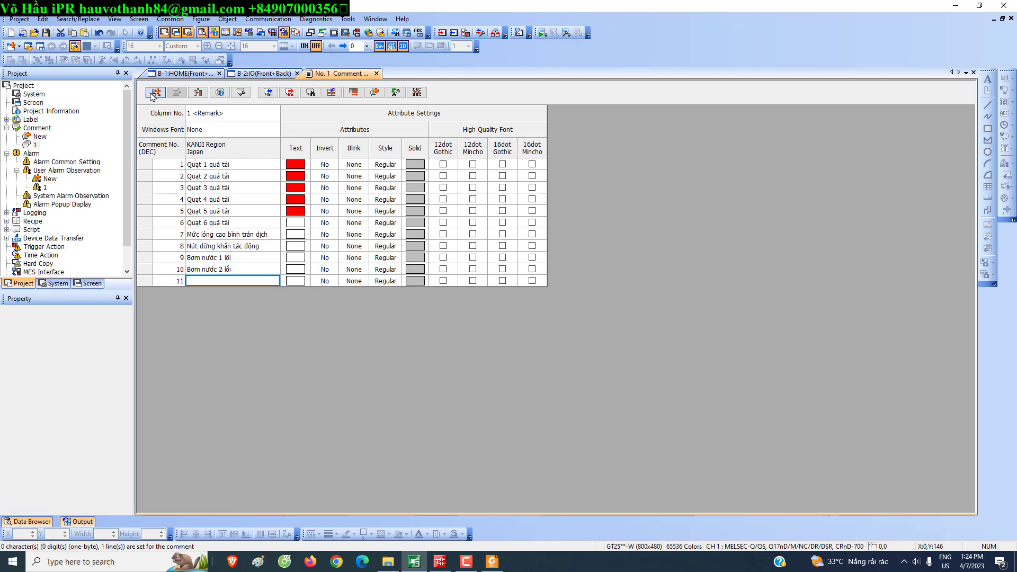
{"action": "type", "text": "Bom nuoớc 3"}
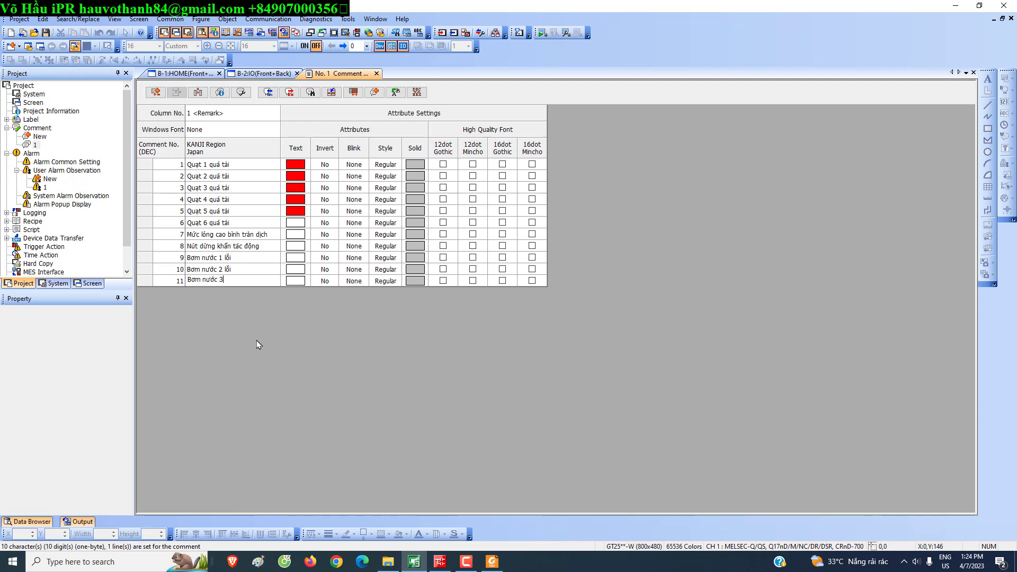
{"action": "type", "text": " lỗi"}
{"action": "key", "text": "Return"}
- Set the text colour of comments 6 to 11 to red (224)
{"action": "left_click", "coordinate": [301, 225]}
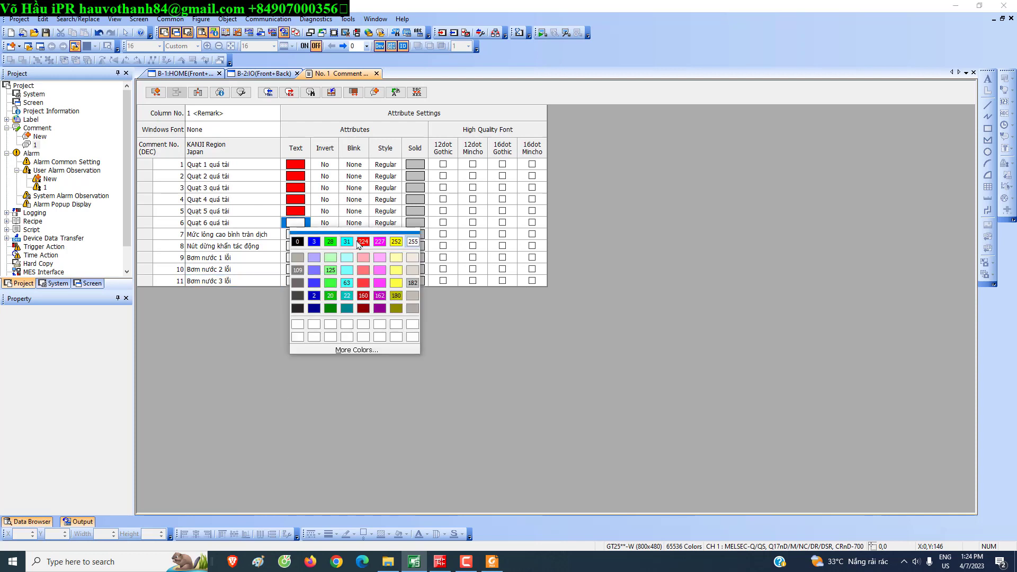
{"action": "left_click", "coordinate": [363, 242]}
{"action": "left_click", "coordinate": [300, 235]}
{"action": "left_click", "coordinate": [363, 254]}
{"action": "left_click", "coordinate": [294, 248]}
{"action": "left_click", "coordinate": [363, 265]}
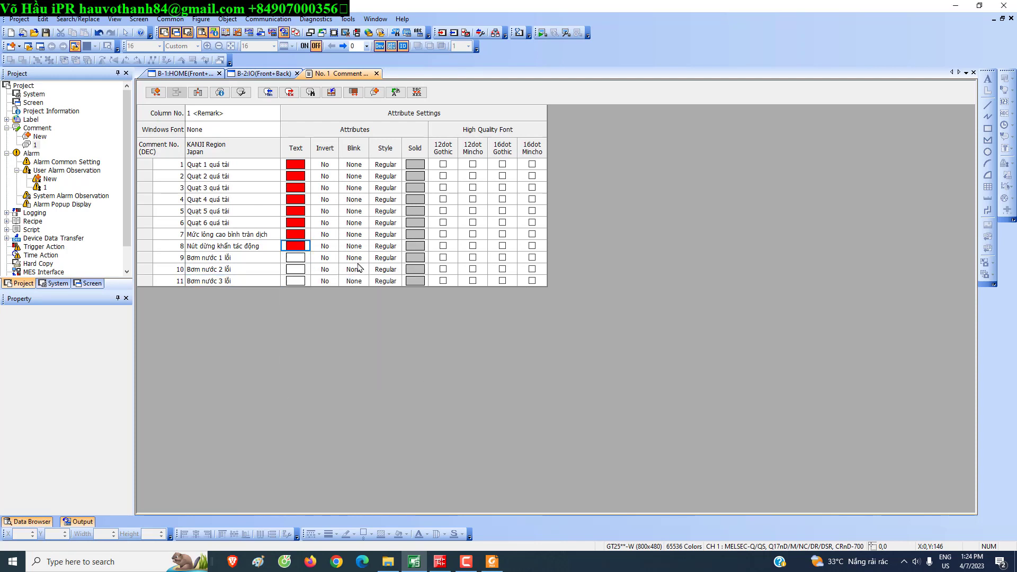
{"action": "left_click", "coordinate": [295, 257]}
{"action": "left_click", "coordinate": [363, 276]}
{"action": "left_click", "coordinate": [295, 269]}
{"action": "left_click", "coordinate": [362, 288]}
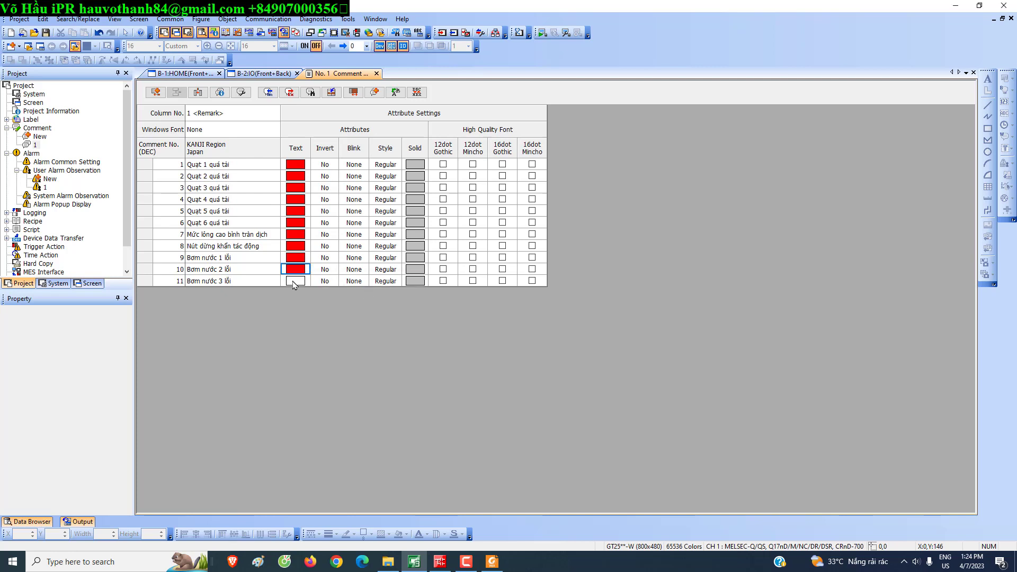
{"action": "left_click", "coordinate": [296, 281]}
{"action": "left_click", "coordinate": [363, 300]}
{"action": "left_click", "coordinate": [229, 286]}
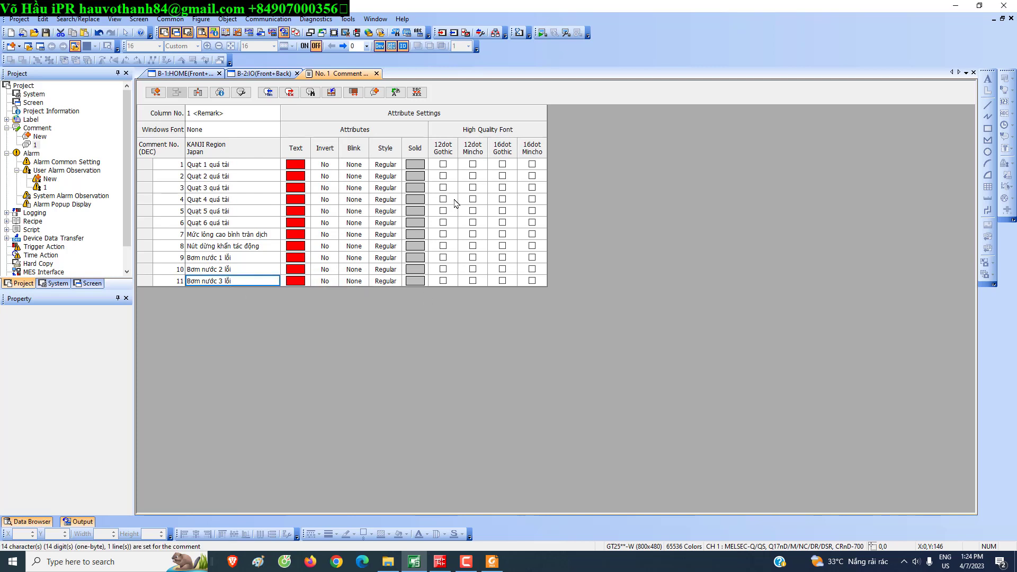
- Check the water pump inputs in the PLC ladder program, and return to the comment list to add comment 12 with the text "Áp suất bơm 1 thấp"
{"action": "left_click", "coordinate": [219, 166]}
{"action": "left_click", "coordinate": [232, 284]}
{"action": "left_click", "coordinate": [441, 562]}
{"action": "scroll", "coordinate": [472, 380], "scroll_direction": "down", "scroll_amount": 4}
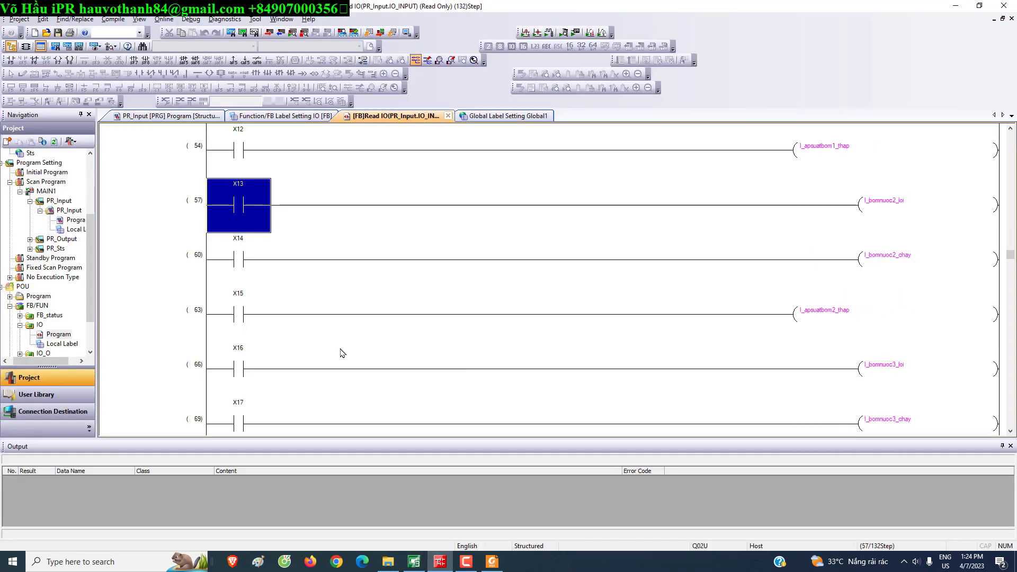
{"action": "left_click", "coordinate": [415, 561]}
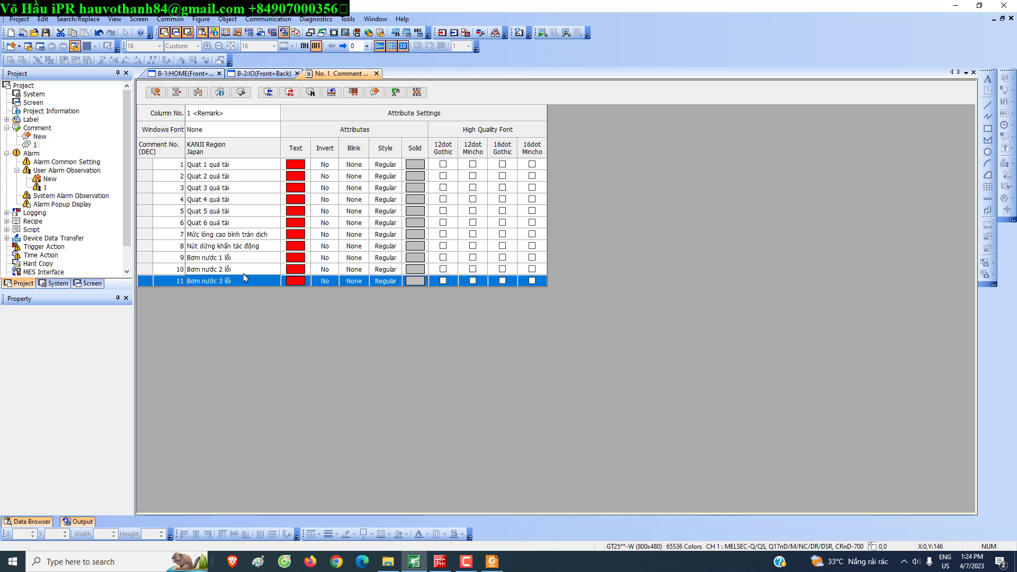
{"action": "left_click", "coordinate": [156, 92]}
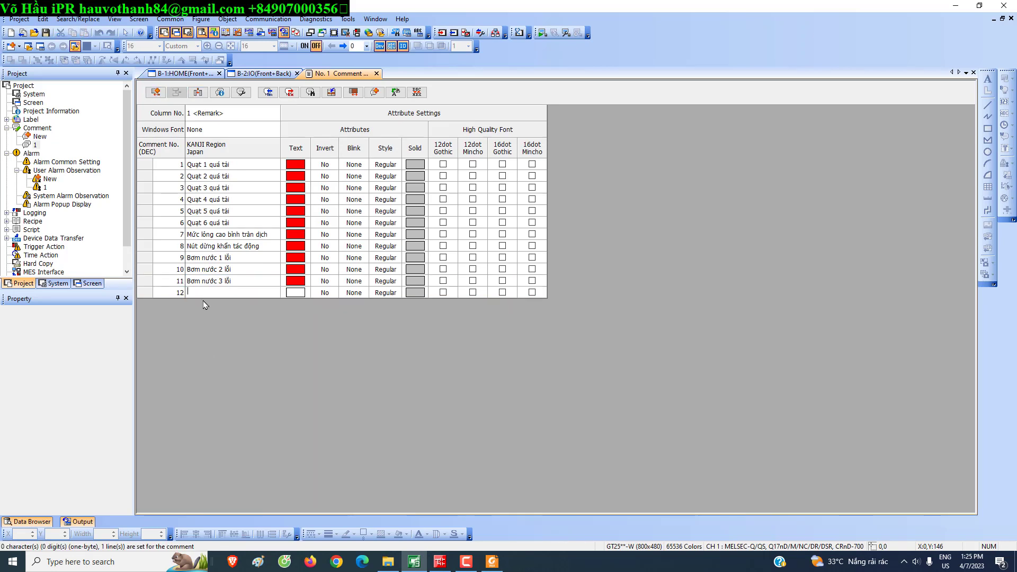
{"action": "type", "text": "Áp suất bơm q"}
{"action": "key", "text": "BackSpace"}
{"action": "key", "text": "BackSpace"}
{"action": "type", "text": "1 th"}
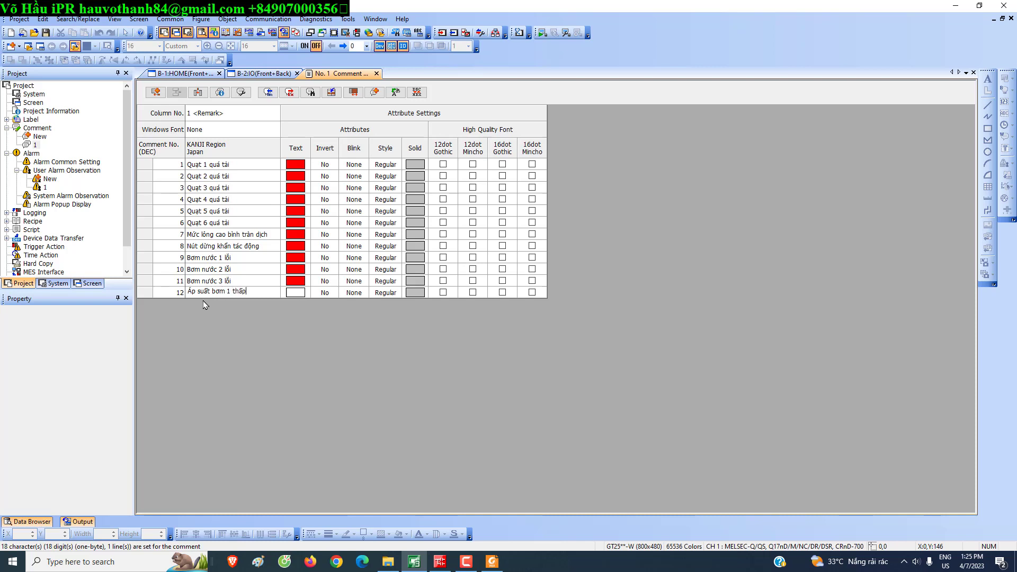
{"action": "type", "text": "ấp"}
- Add comments 13 and 14 with the texts "Áp suất bơm 2 thấp" and "Áp suất bơm 3 thấp"
{"action": "left_click", "coordinate": [156, 93]}
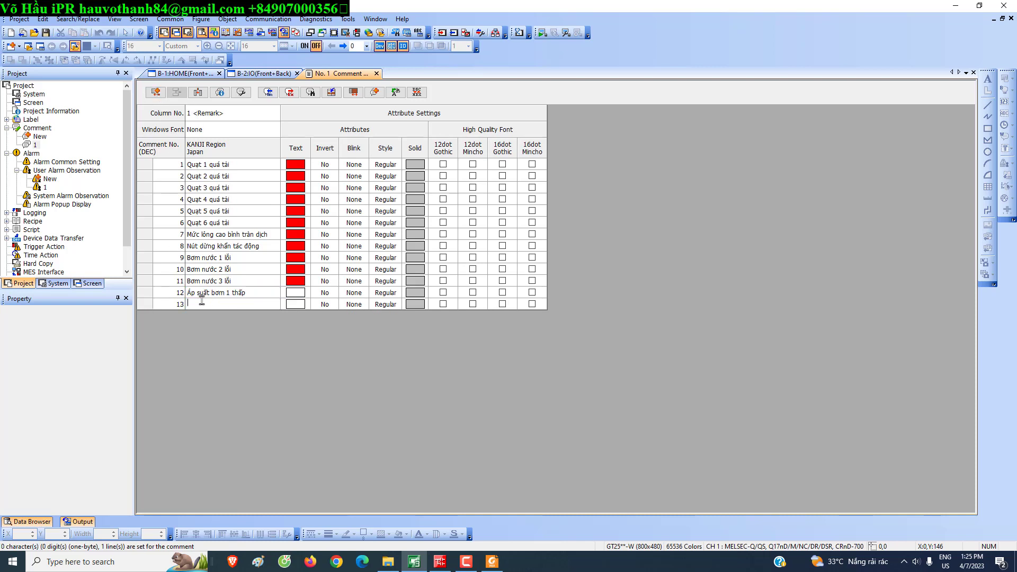
{"action": "type", "text": "Áp suất bơm 2 thấp"}
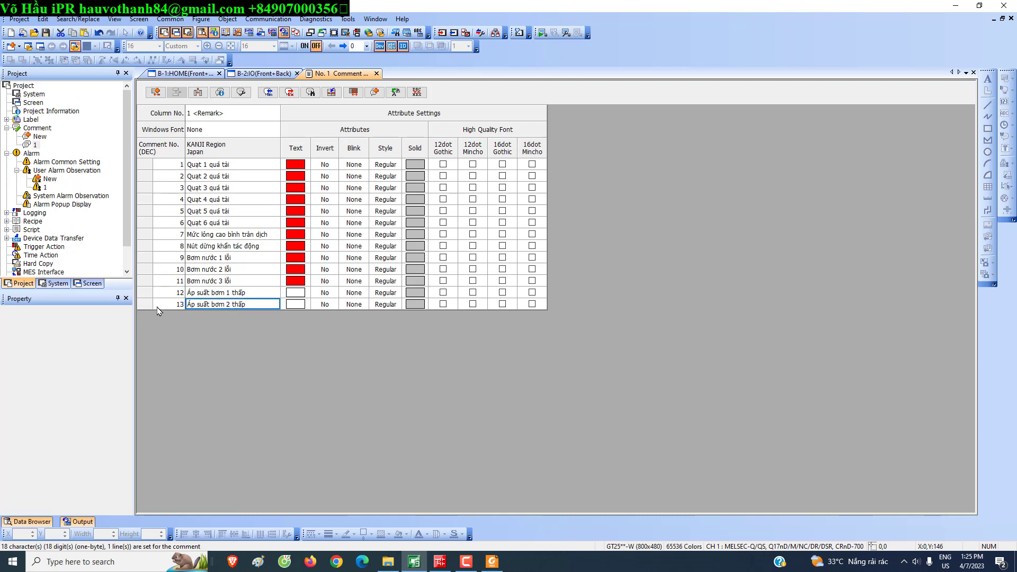
{"action": "key", "text": "Return"}
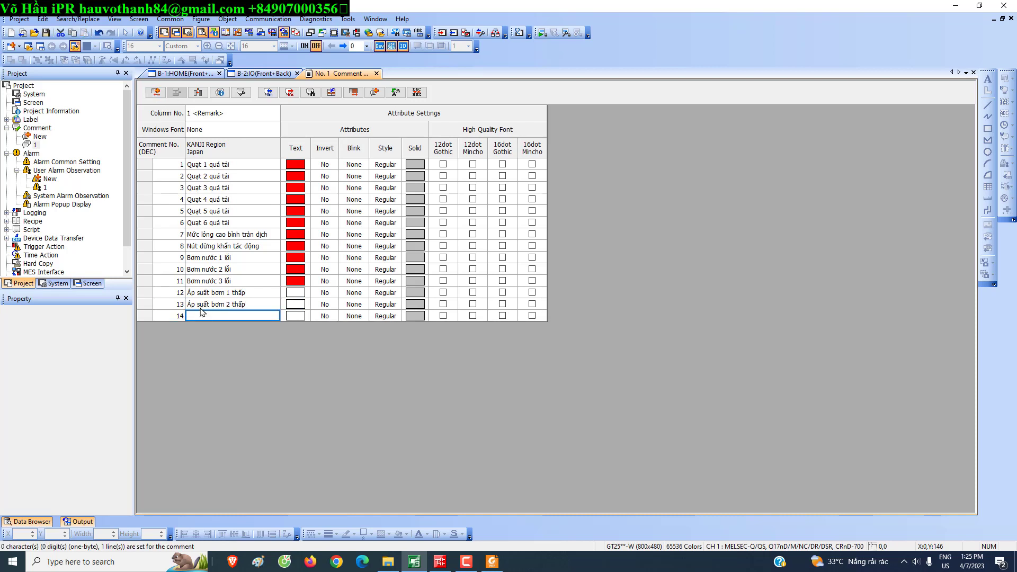
{"action": "type", "text": "Áp suất bơm 3 thấp"}
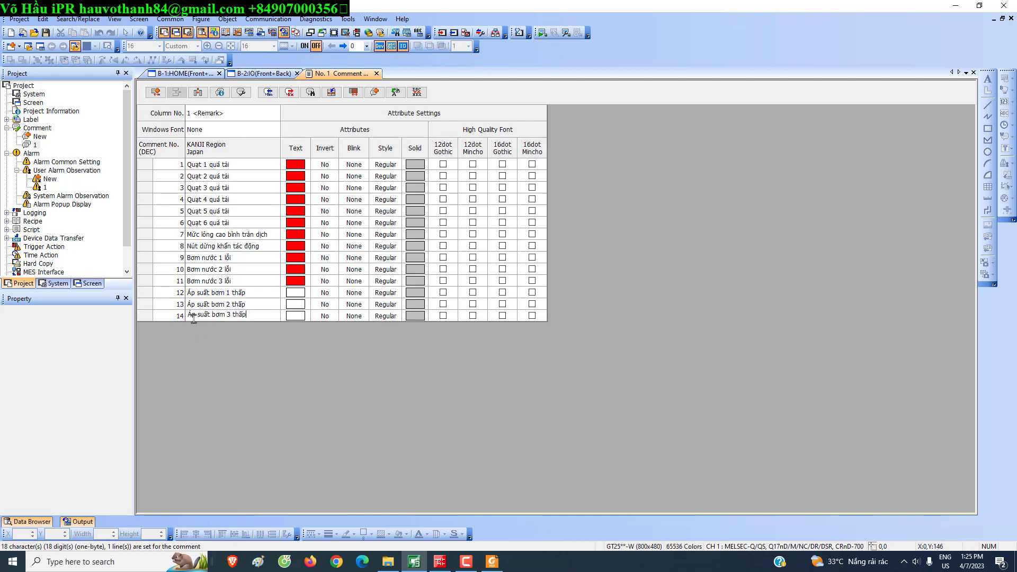
{"action": "key", "text": "Return"}
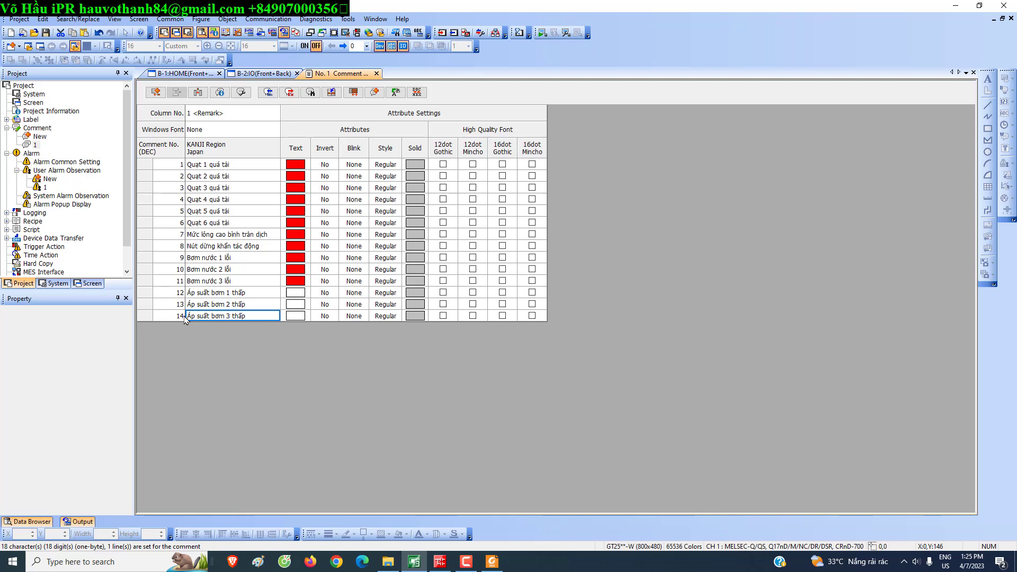
- Check the inputs from X15 to X20 in the PLC ladder program, and return to the comment list to add comment 15 "Máy nén 1 quá tải"
{"action": "left_click", "coordinate": [147, 319]}
{"action": "left_click", "coordinate": [440, 561]}
{"action": "scroll", "coordinate": [610, 365], "scroll_direction": "down", "scroll_amount": 3}
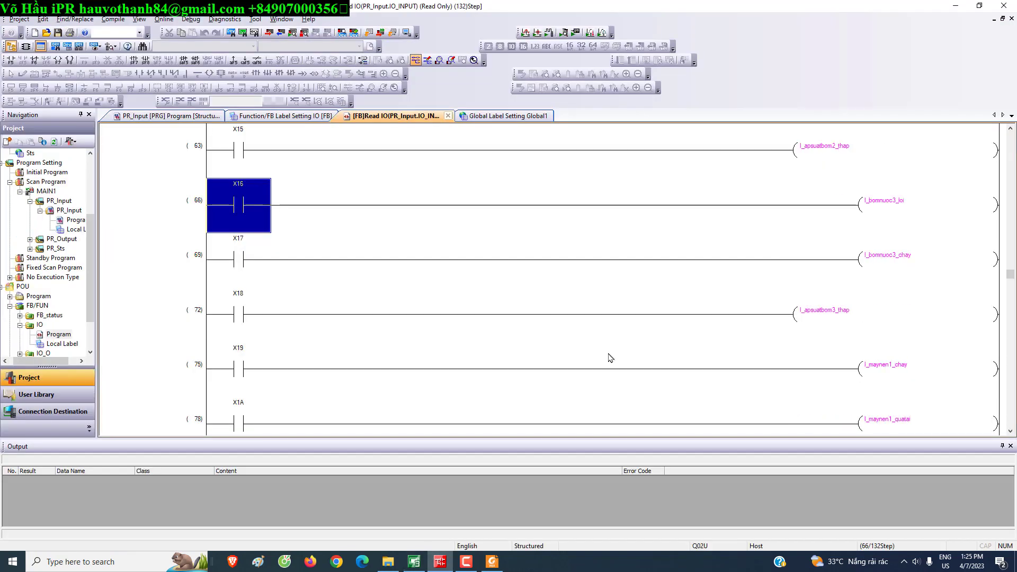
{"action": "scroll", "coordinate": [611, 358], "scroll_direction": "down", "scroll_amount": 3}
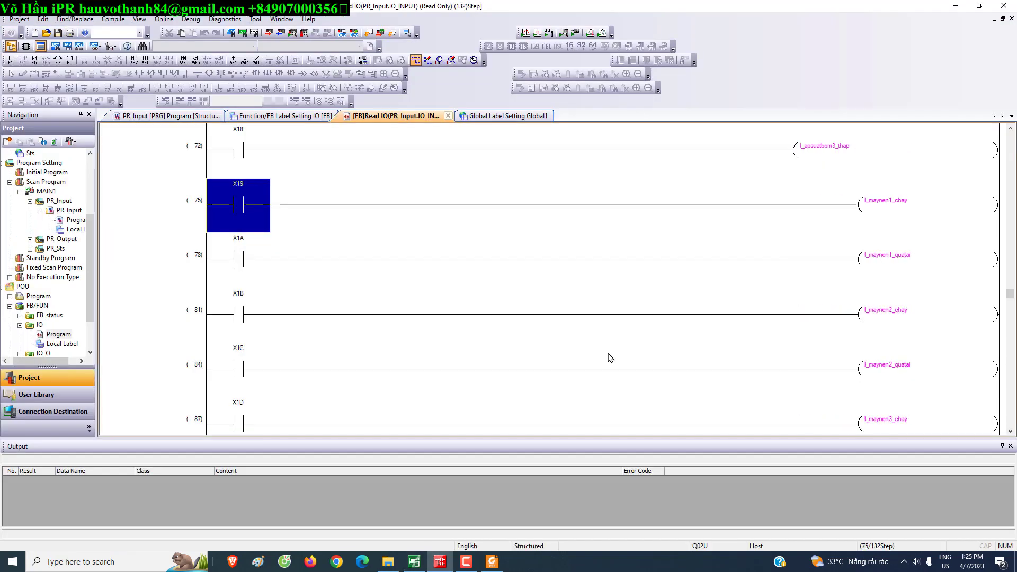
{"action": "scroll", "coordinate": [611, 359], "scroll_direction": "down", "scroll_amount": 3}
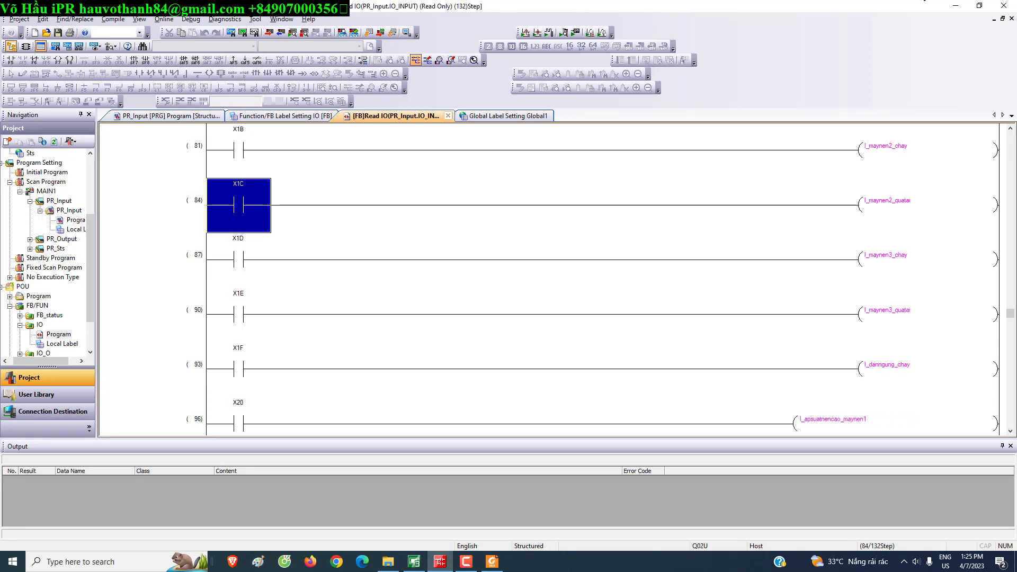
{"action": "left_click", "coordinate": [953, 5]}
{"action": "left_click", "coordinate": [155, 92]}
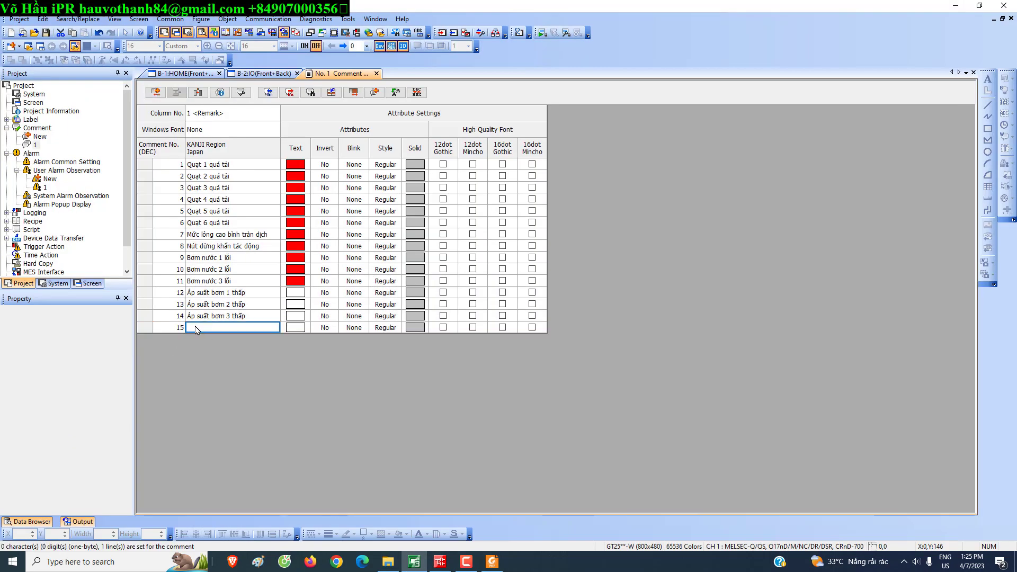
{"action": "type", "text": "Máy nén 1 quá ta"}
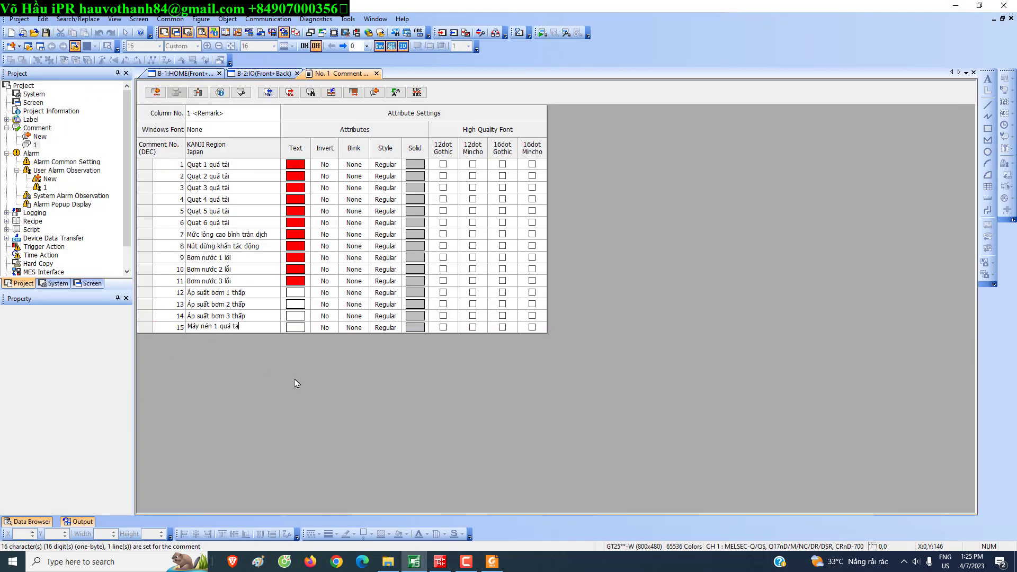
{"action": "key", "text": "BackSpace"}
{"action": "type", "text": "ải"}
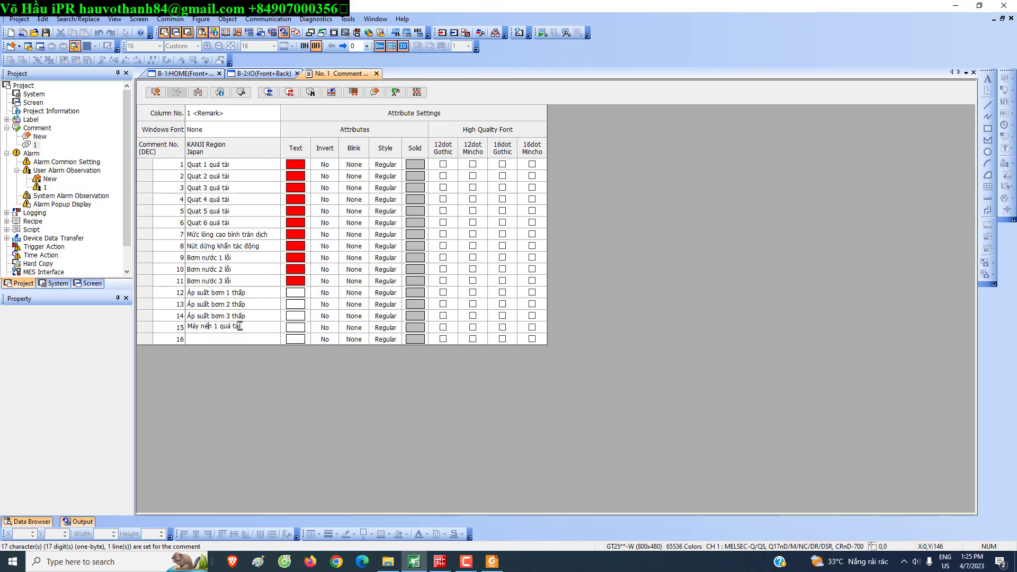